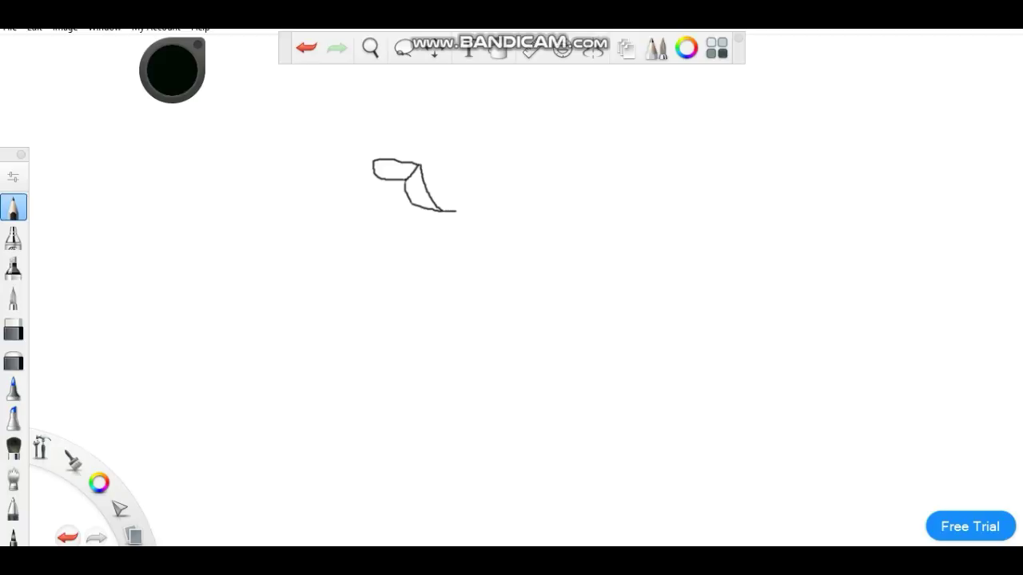
Step: Draw the cup's opening as two nested flat ovals around the base of the bent straw
{"action": "left_click_drag", "start_coordinate": [480, 210], "coordinate": [490, 207]}
{"action": "left_click_drag", "start_coordinate": [485, 196], "coordinate": [432, 194]}
{"action": "left_click_drag", "start_coordinate": [403, 199], "coordinate": [407, 209]}
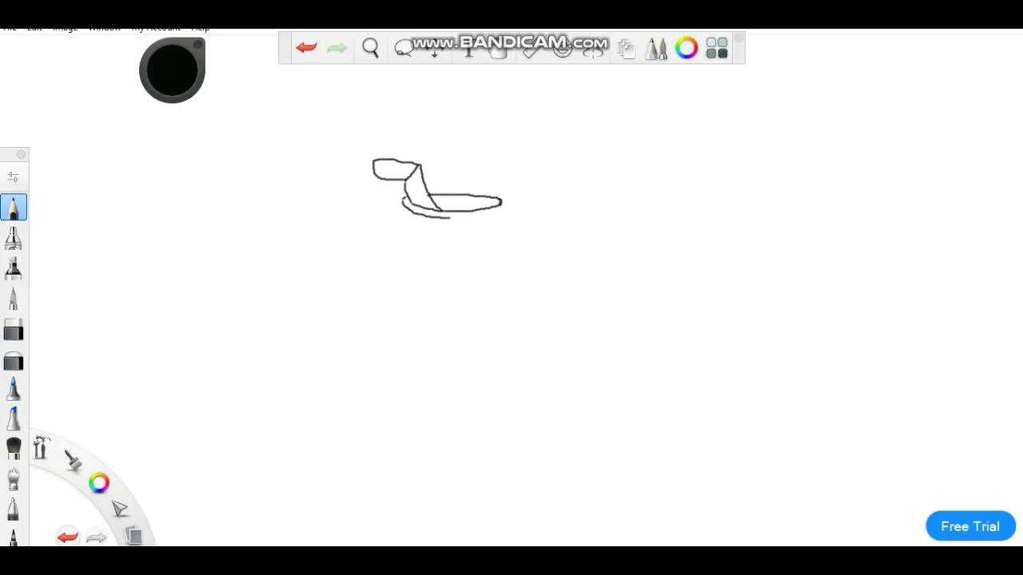
{"action": "left_click_drag", "start_coordinate": [452, 217], "coordinate": [481, 219]}
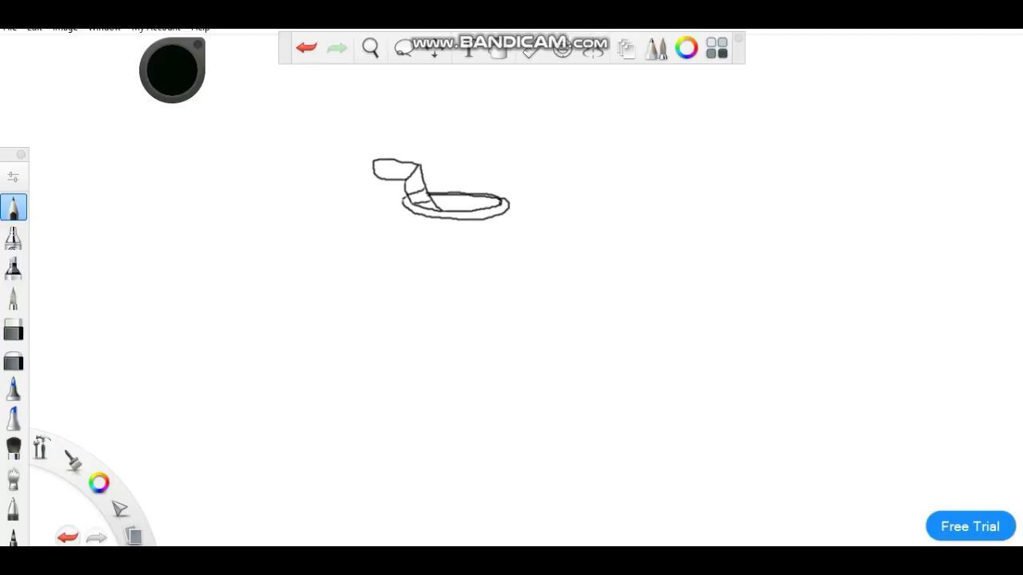
Step: Add curved stripes across the upper horizontal segment of the straw
{"action": "left_click_drag", "start_coordinate": [406, 164], "coordinate": [403, 172]}
{"action": "left_click_drag", "start_coordinate": [381, 166], "coordinate": [382, 175]}
{"action": "left_click_drag", "start_coordinate": [391, 161], "coordinate": [388, 171]}
Step: Draw the rounded outline of the cup-shaped head down from both ends of the rim, with a flat base
{"action": "mouse_move", "coordinate": [403, 201]}
{"action": "left_mouse_down"}
{"action": "mouse_move", "coordinate": [397, 234]}
{"action": "mouse_move", "coordinate": [408, 257]}
{"action": "left_mouse_up"}
{"action": "left_click_drag", "start_coordinate": [413, 267], "coordinate": [425, 273]}
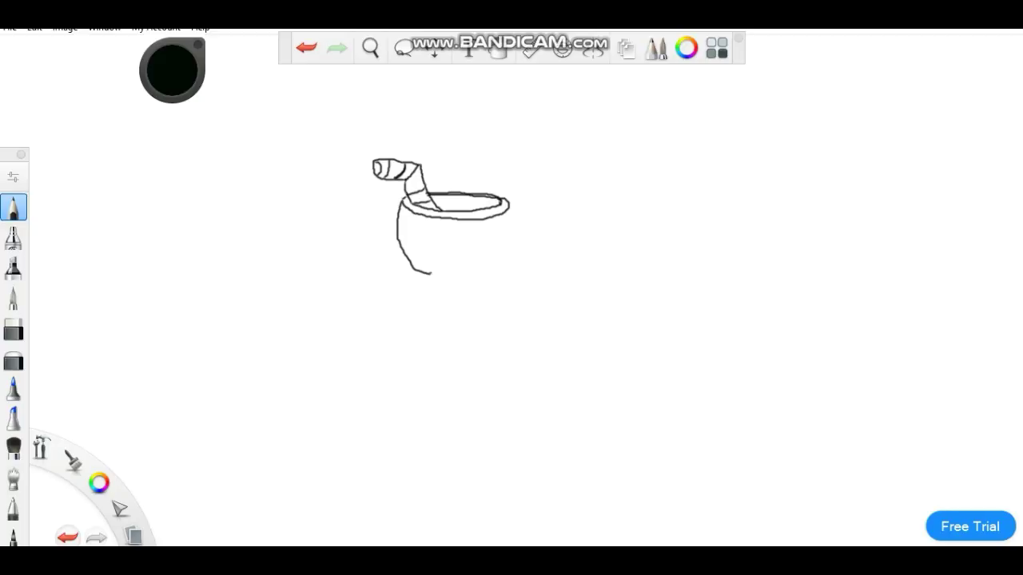
{"action": "mouse_move", "coordinate": [464, 278]}
{"action": "left_mouse_down"}
{"action": "mouse_move", "coordinate": [499, 269]}
{"action": "mouse_move", "coordinate": [513, 220]}
{"action": "left_mouse_up"}
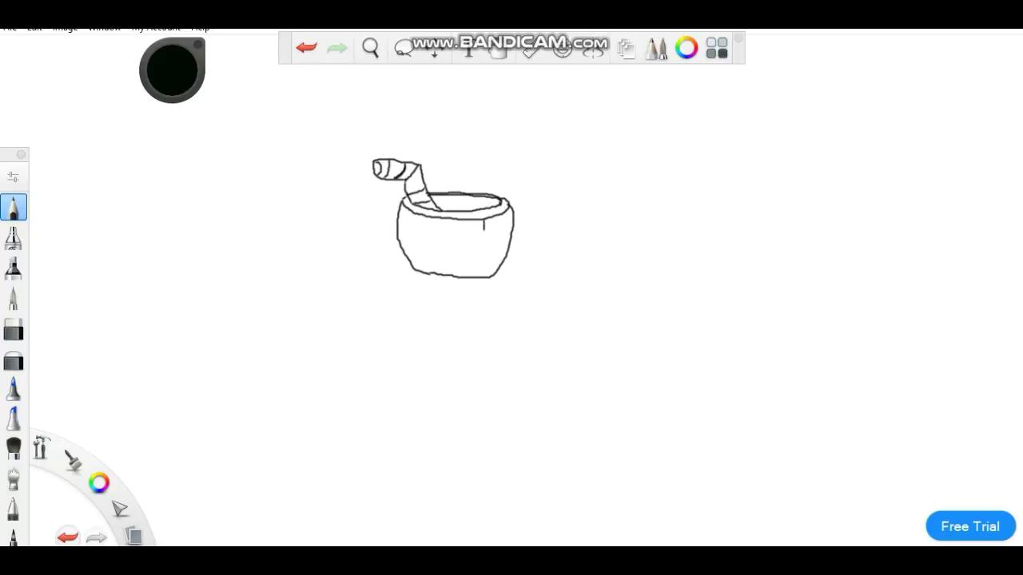
Step: Draw the eyes with notched pupils, nose and open mouth on the cup, and add a double-lined handle on its left side
{"action": "left_click_drag", "start_coordinate": [483, 236], "coordinate": [479, 246]}
{"action": "left_click_drag", "start_coordinate": [437, 230], "coordinate": [437, 243]}
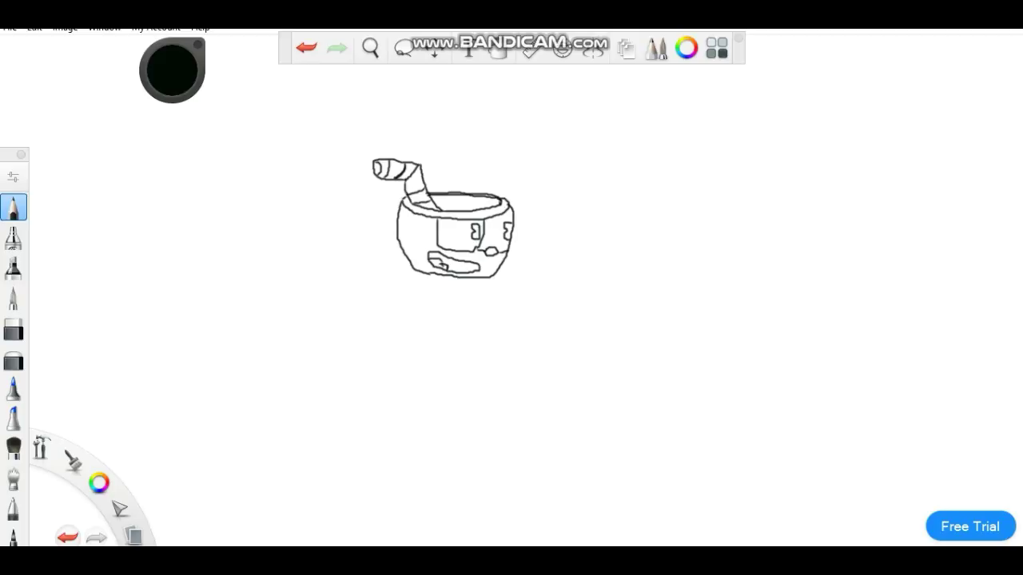
{"action": "left_click_drag", "start_coordinate": [391, 222], "coordinate": [394, 247]}
{"action": "mouse_move", "coordinate": [391, 214]}
{"action": "left_mouse_down"}
{"action": "mouse_move", "coordinate": [375, 234]}
{"action": "mouse_move", "coordinate": [382, 251]}
{"action": "left_mouse_up"}
Step: Draw both arms bending down from under the cup with cuffed, gloved fists, and join them with the shirt's curved lower hem
{"action": "left_click_drag", "start_coordinate": [399, 270], "coordinate": [382, 292]}
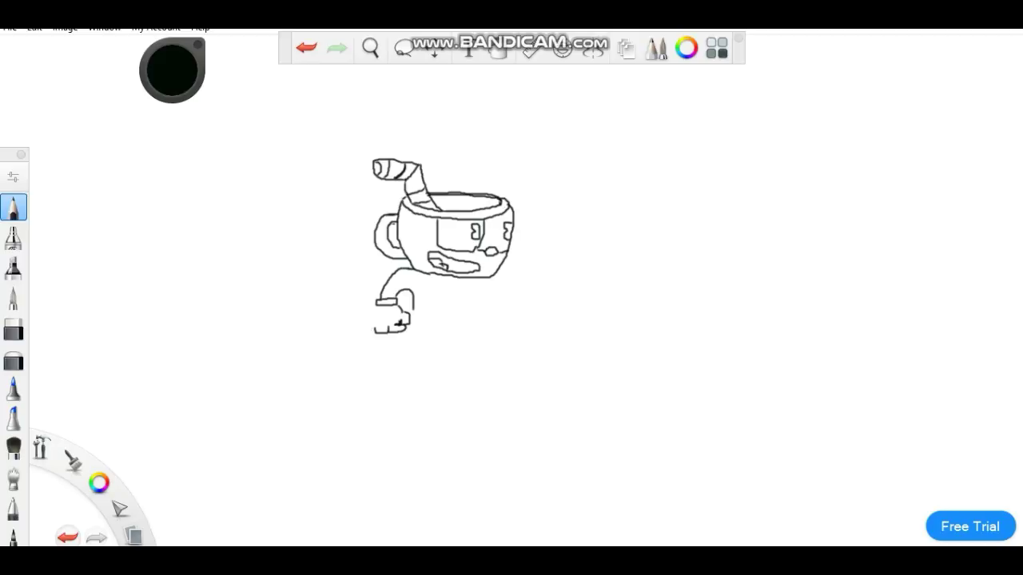
{"action": "left_click_drag", "start_coordinate": [374, 309], "coordinate": [367, 314]}
{"action": "left_click_drag", "start_coordinate": [415, 312], "coordinate": [475, 323]}
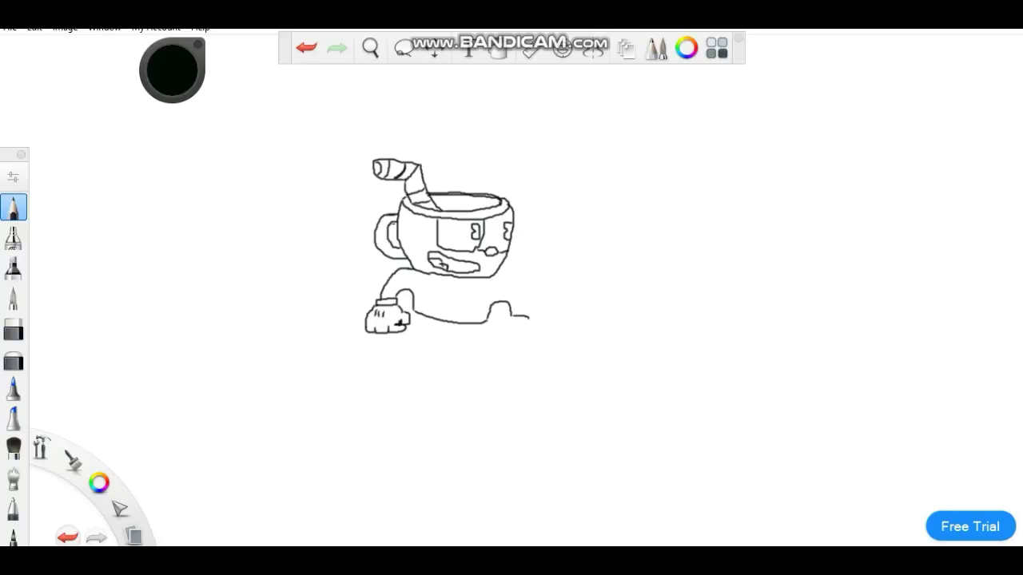
{"action": "left_click_drag", "start_coordinate": [528, 322], "coordinate": [513, 323]}
{"action": "left_click_drag", "start_coordinate": [502, 270], "coordinate": [529, 302]}
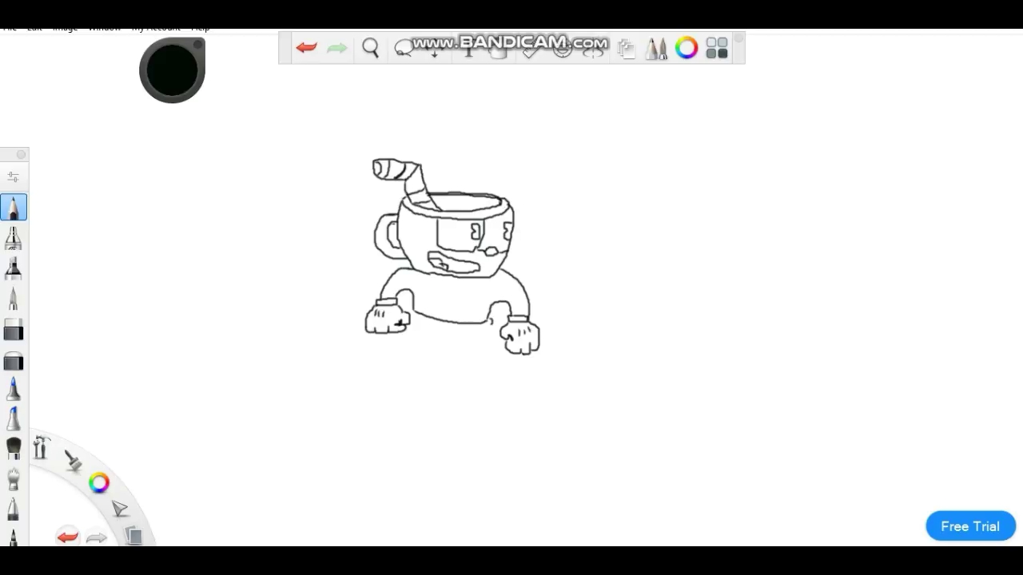
Step: Draw the curved waistband under the shirt and the outline of the shorts below it
{"action": "left_click_drag", "start_coordinate": [484, 327], "coordinate": [409, 318]}
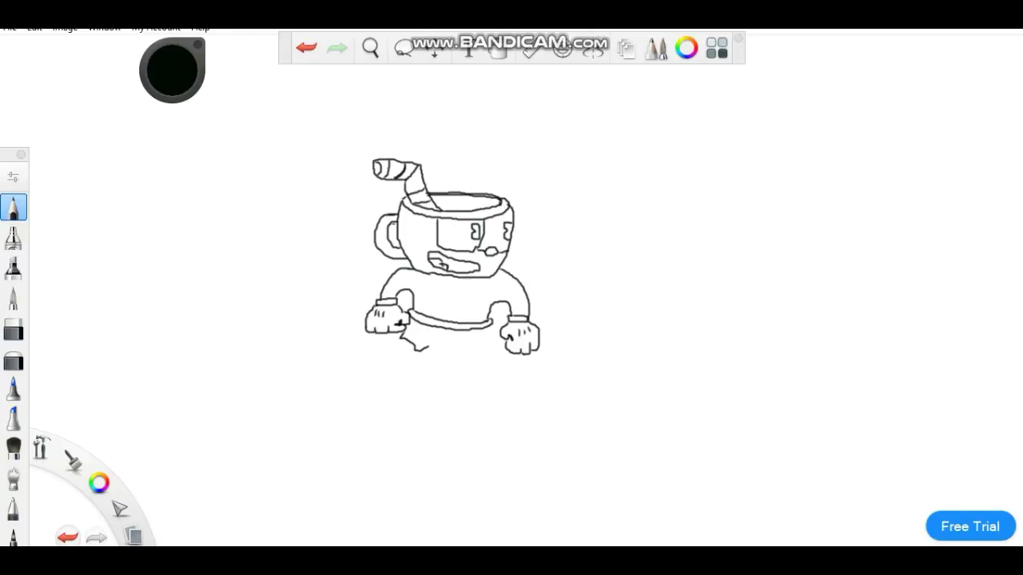
{"action": "left_click_drag", "start_coordinate": [438, 346], "coordinate": [468, 353]}
{"action": "left_click_drag", "start_coordinate": [492, 345], "coordinate": [498, 351]}
Step: Draw the left leg below the shorts with a sock cuff and a rounded shoe with a thin sole
{"action": "left_click_drag", "start_coordinate": [400, 341], "coordinate": [395, 353]}
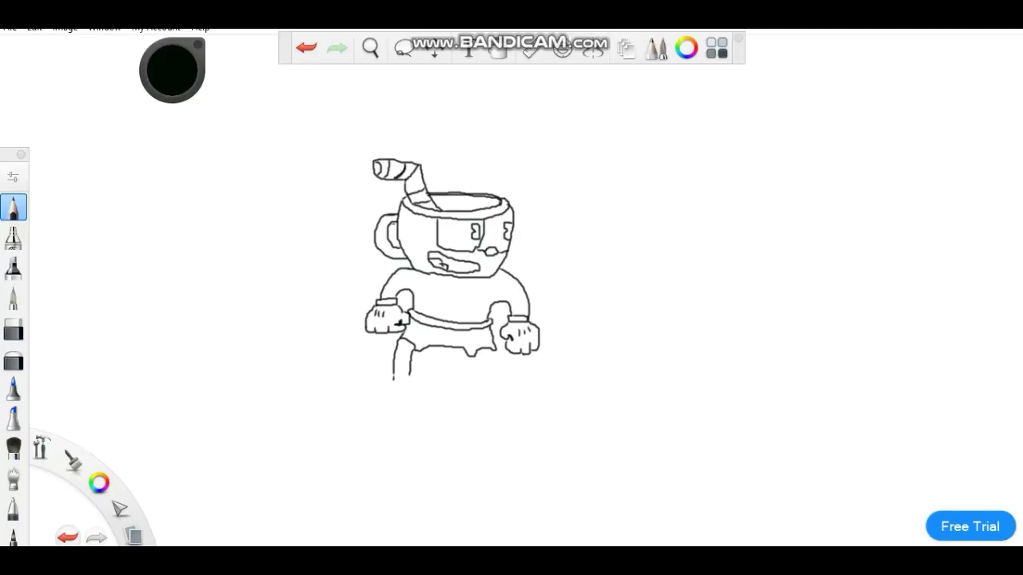
{"action": "left_click_drag", "start_coordinate": [393, 382], "coordinate": [402, 383]}
{"action": "left_click_drag", "start_coordinate": [386, 373], "coordinate": [393, 379]}
{"action": "left_click_drag", "start_coordinate": [371, 393], "coordinate": [401, 395]}
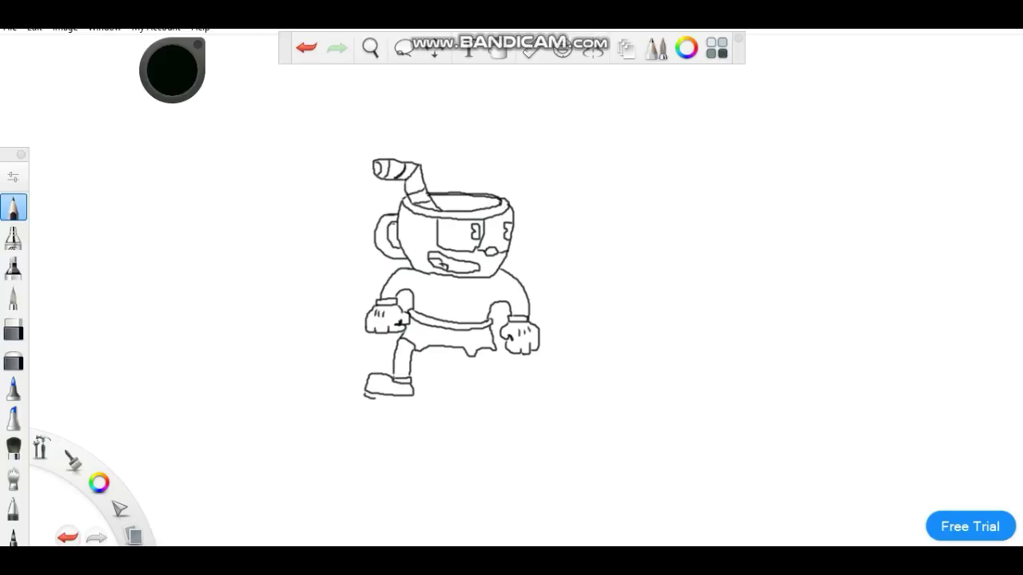
{"action": "left_click_drag", "start_coordinate": [379, 398], "coordinate": [385, 399]}
Step: Draw the right leg below the shorts with a sock cuff and a rounded shoe with a thin sole
{"action": "left_click_drag", "start_coordinate": [476, 362], "coordinate": [477, 371]}
{"action": "left_click_drag", "start_coordinate": [473, 377], "coordinate": [481, 382]}
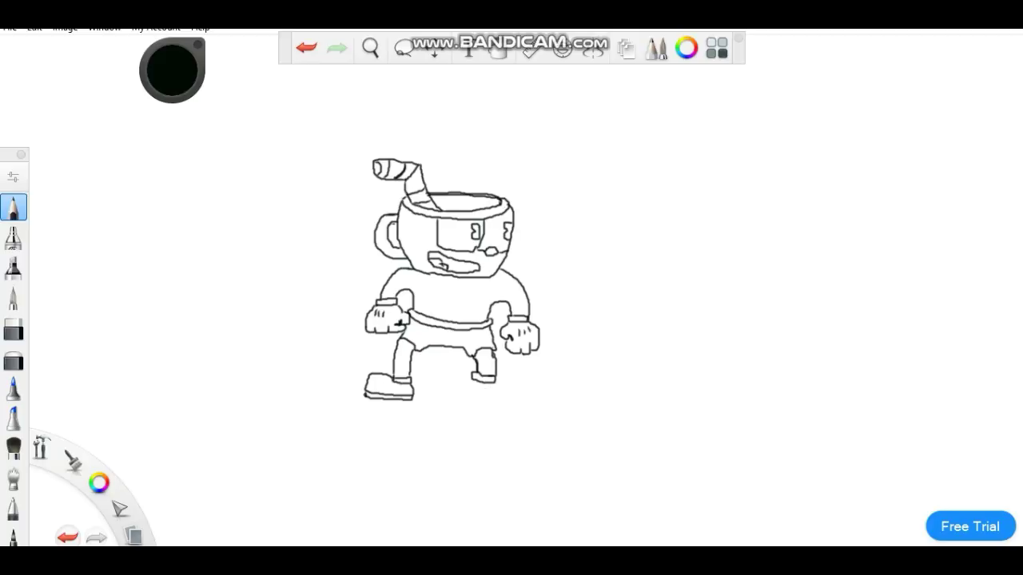
{"action": "left_click_drag", "start_coordinate": [502, 382], "coordinate": [520, 392]}
{"action": "mouse_move", "coordinate": [518, 398]}
{"action": "left_mouse_down"}
{"action": "mouse_move", "coordinate": [473, 404]}
{"action": "mouse_move", "coordinate": [467, 385]}
{"action": "left_mouse_up"}
{"action": "left_click_drag", "start_coordinate": [511, 406], "coordinate": [462, 400]}
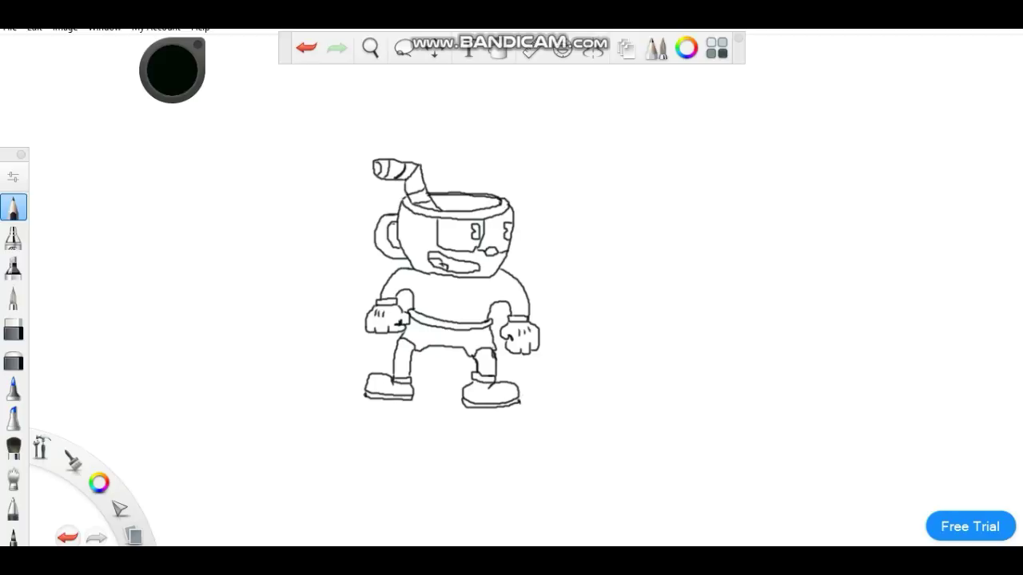
{"action": "left_click_drag", "start_coordinate": [517, 396], "coordinate": [520, 405]}
{"action": "key", "text": "ctrl+z"}
{"action": "key", "text": "ctrl+y"}
{"action": "left_click_drag", "start_coordinate": [540, 347], "coordinate": [398, 321]}
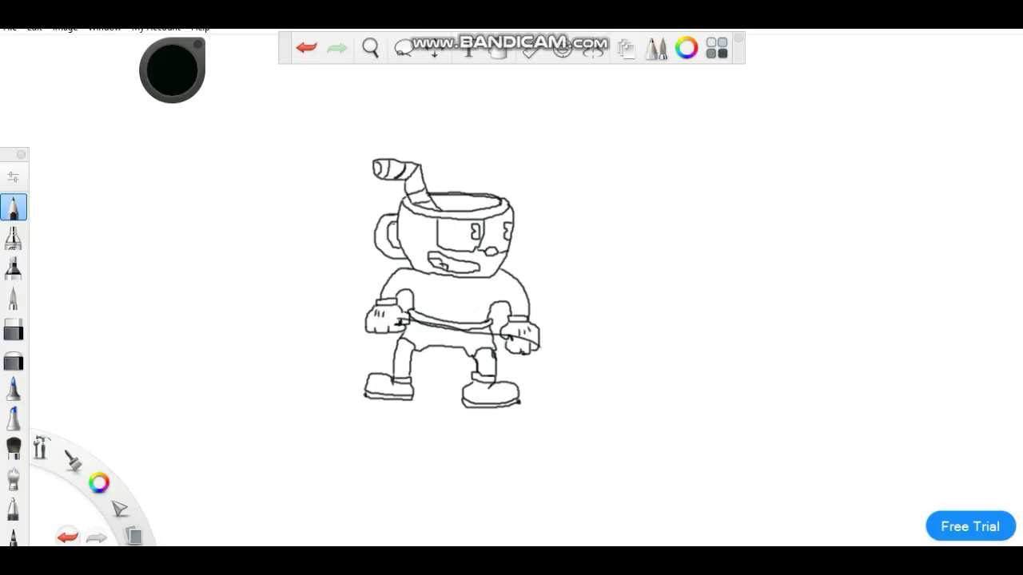
{"action": "left_click", "coordinate": [306, 48]}
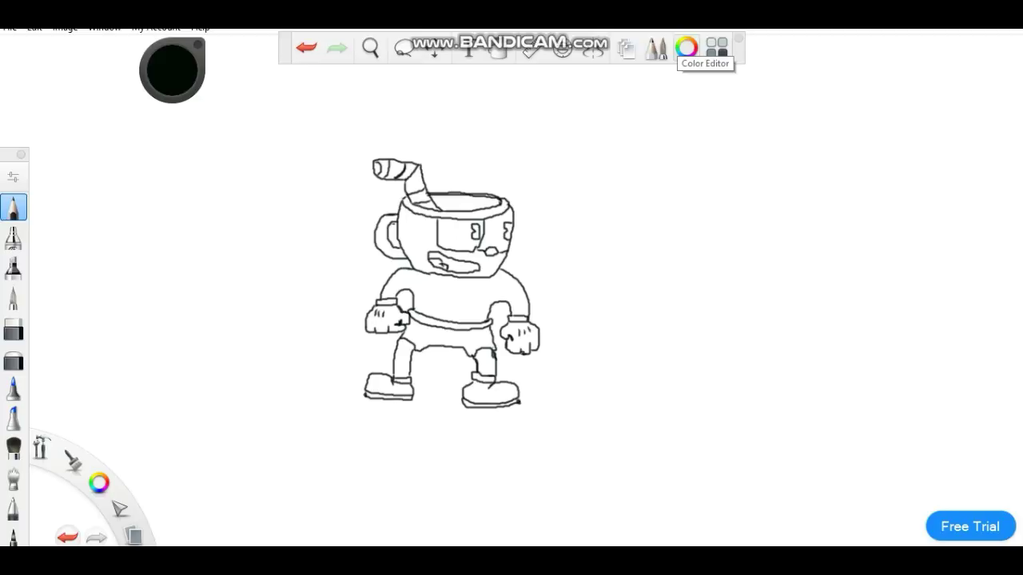
Step: Flood-fill the pupils of both eyes with black
{"action": "left_click", "coordinate": [687, 47]}
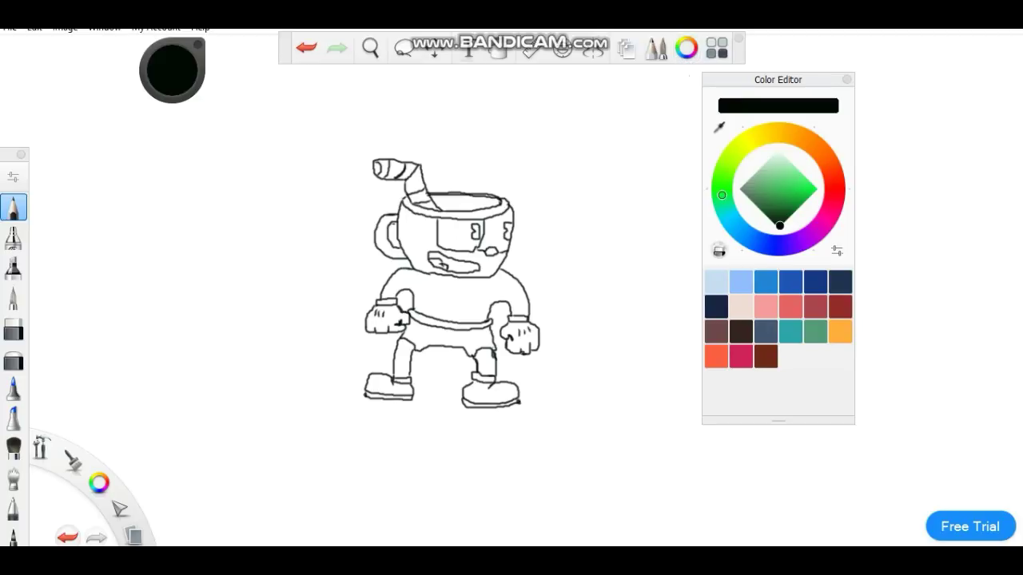
{"action": "left_click", "coordinate": [498, 50]}
{"action": "left_click", "coordinate": [476, 232]}
{"action": "left_click_drag", "start_coordinate": [506, 224], "coordinate": [509, 238]}
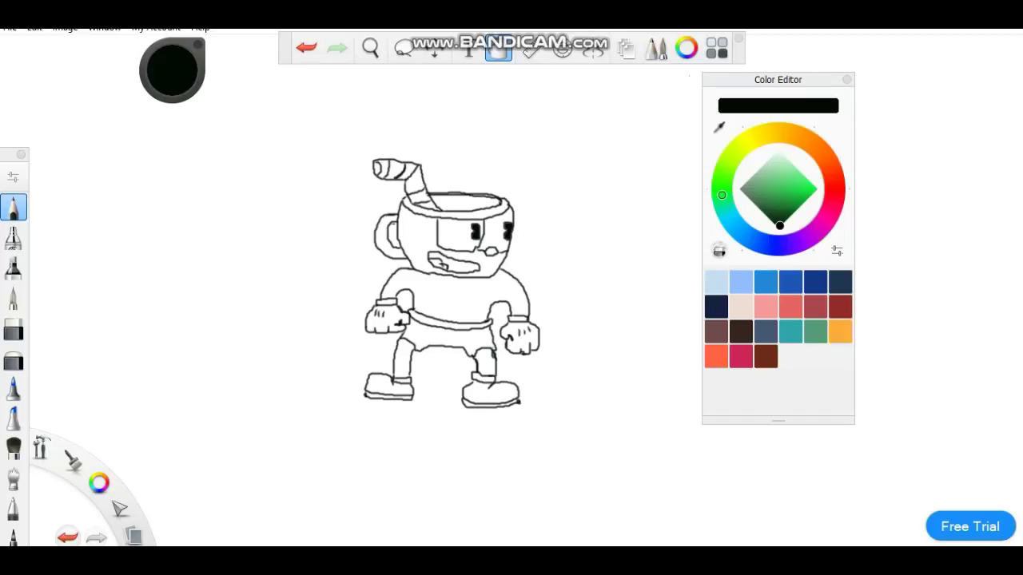
Step: Flood-fill the shirt and the inside of the mouth with black, keeping the gap under the left arm white
{"action": "left_click", "coordinate": [454, 297]}
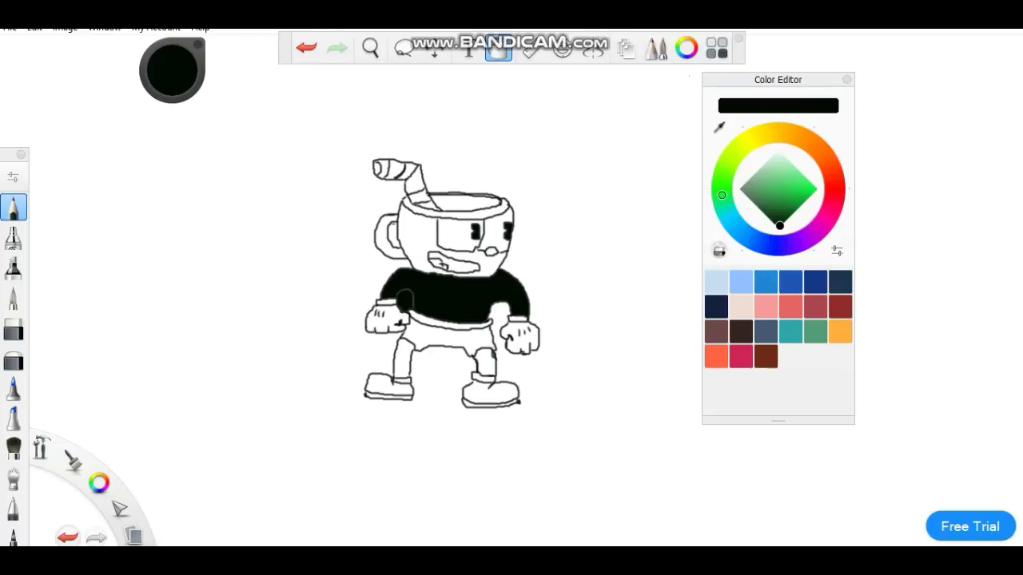
{"action": "key", "text": "ctrl+z"}
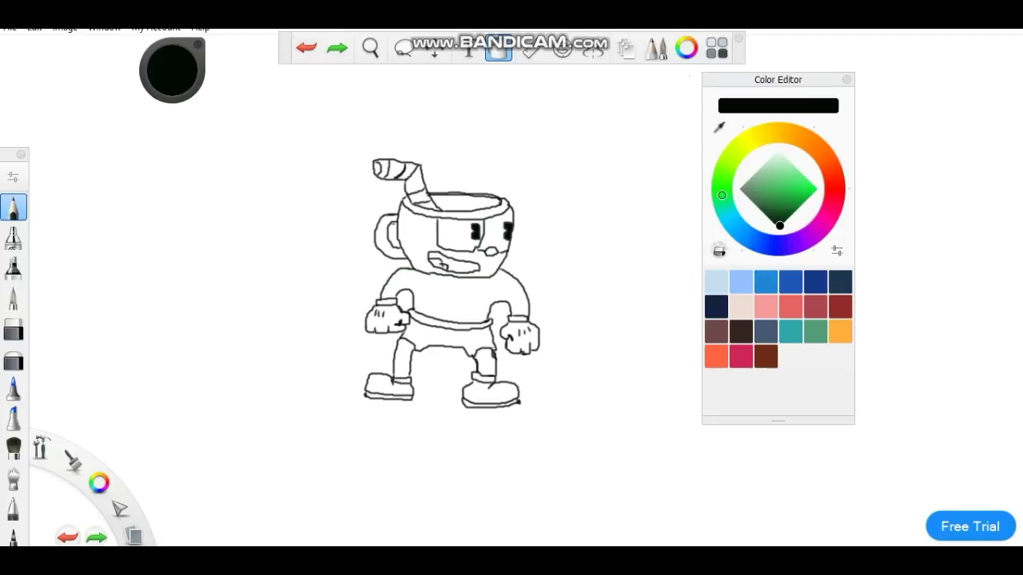
{"action": "left_click", "coordinate": [846, 79]}
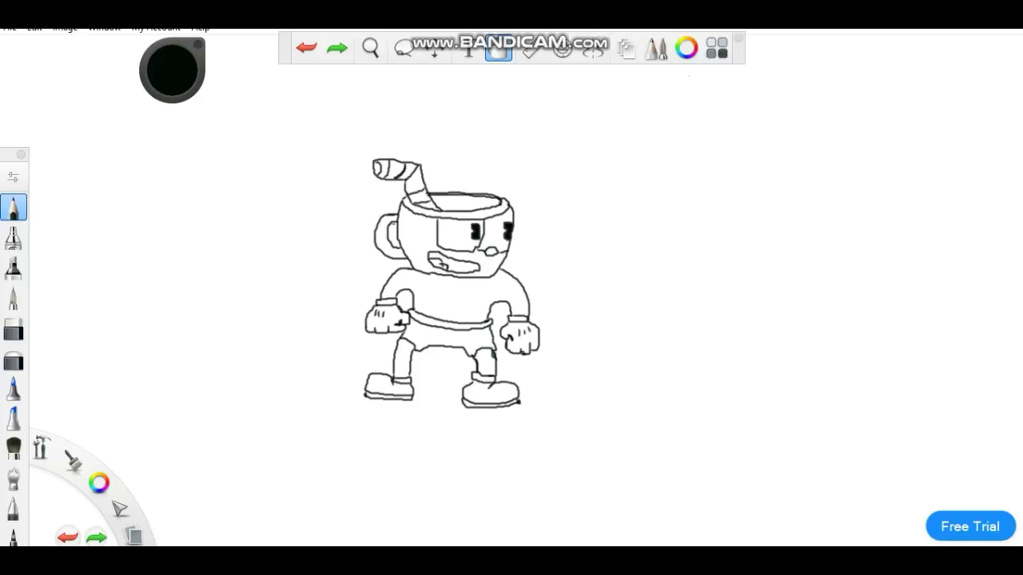
{"action": "left_click", "coordinate": [498, 48]}
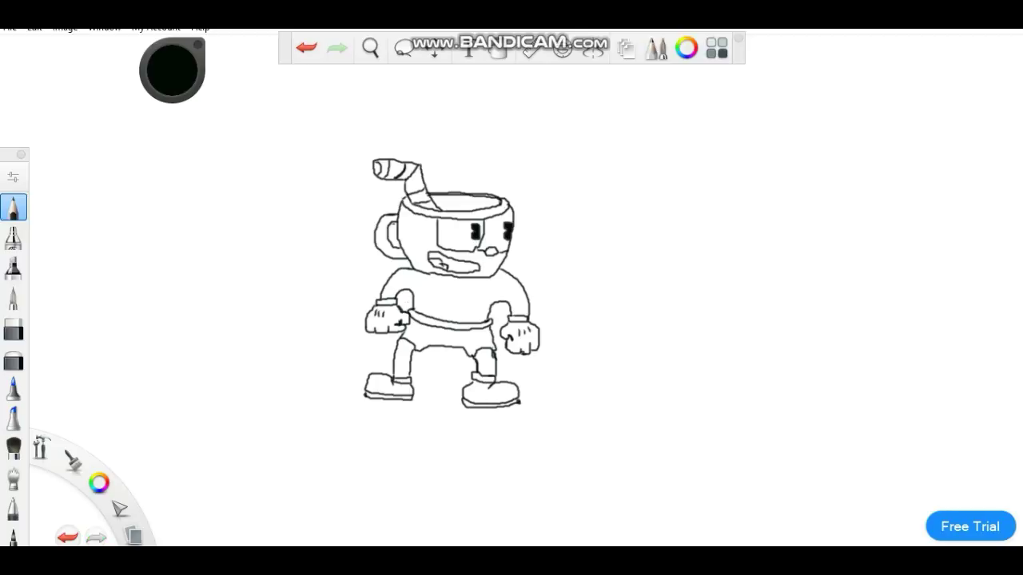
{"action": "left_click", "coordinate": [498, 50]}
{"action": "left_click", "coordinate": [451, 297]}
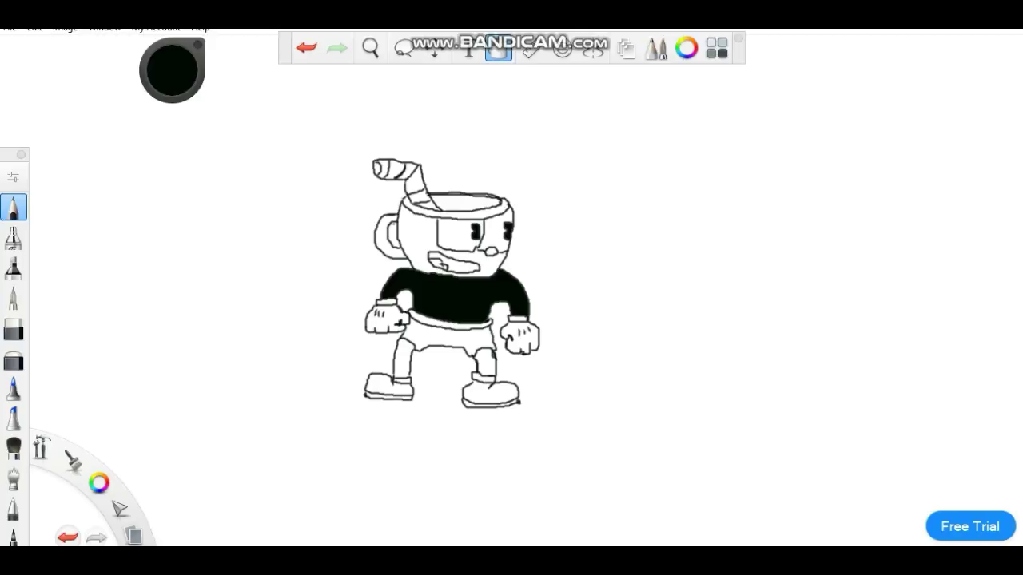
{"action": "left_click", "coordinate": [449, 264]}
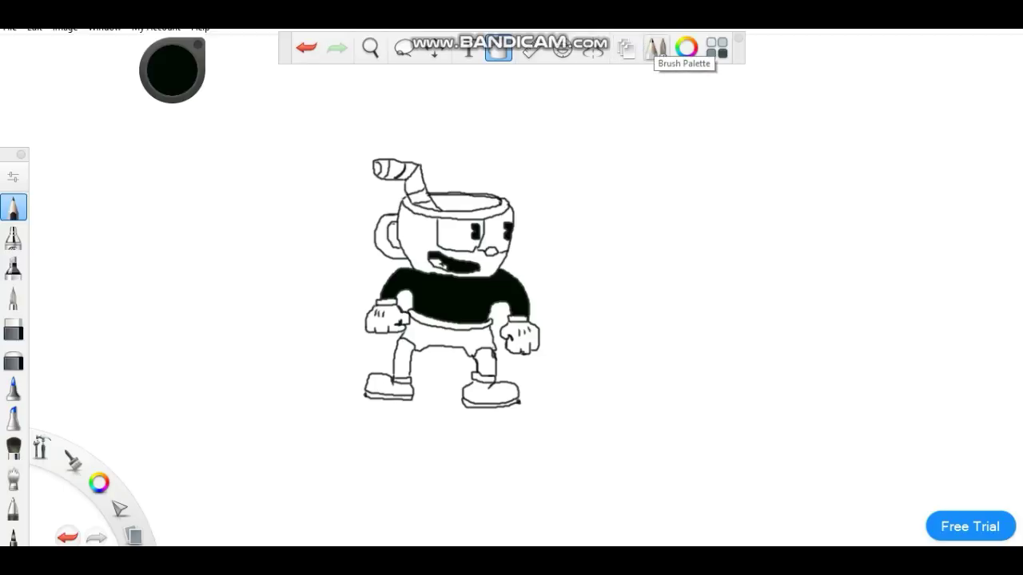
Step: Set the current colour to a neutral light grey
{"action": "left_click", "coordinate": [686, 48]}
{"action": "left_click_drag", "start_coordinate": [779, 225], "coordinate": [739, 190]}
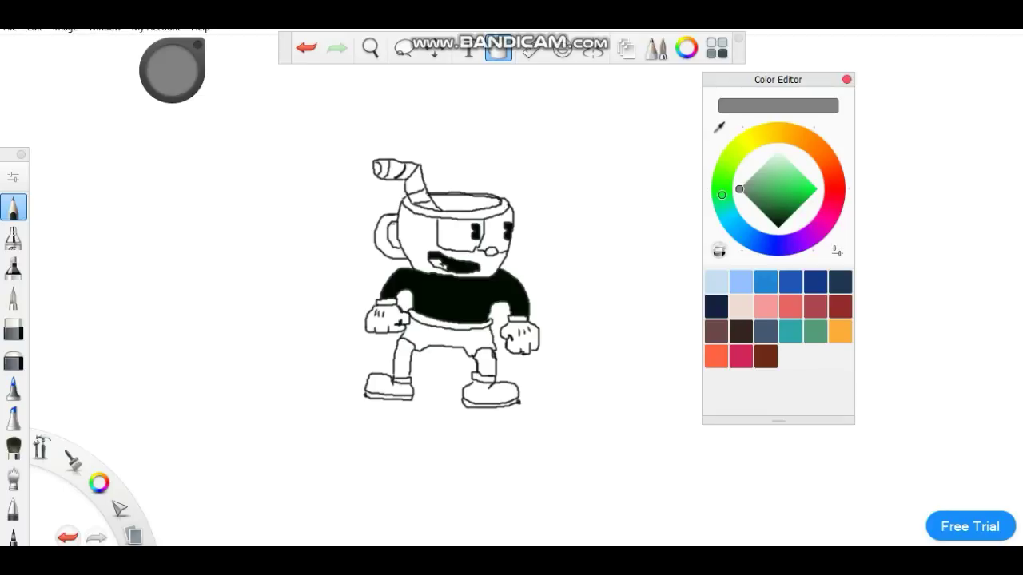
{"action": "left_click_drag", "start_coordinate": [739, 190], "coordinate": [755, 172]}
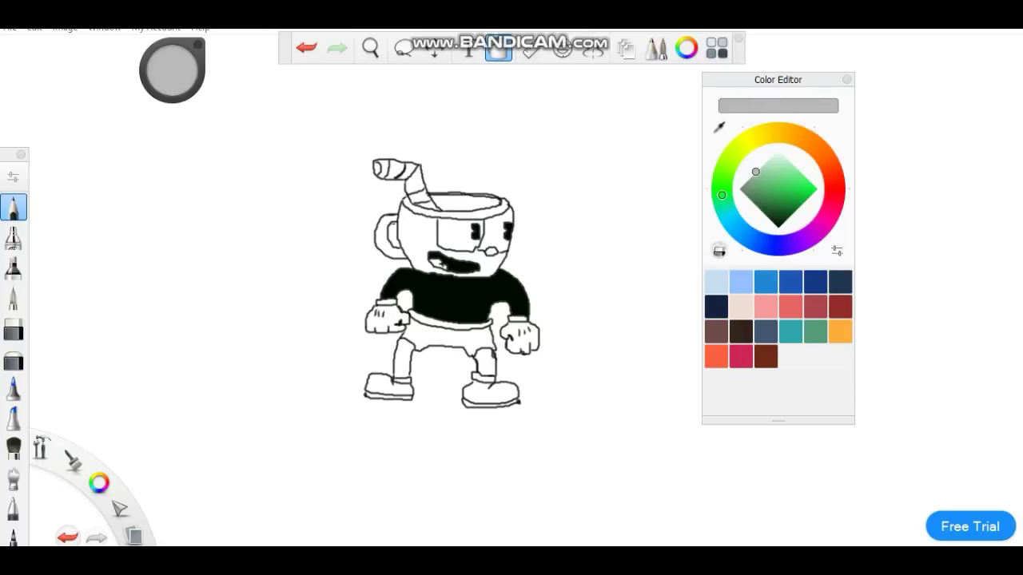
{"action": "left_click", "coordinate": [847, 79]}
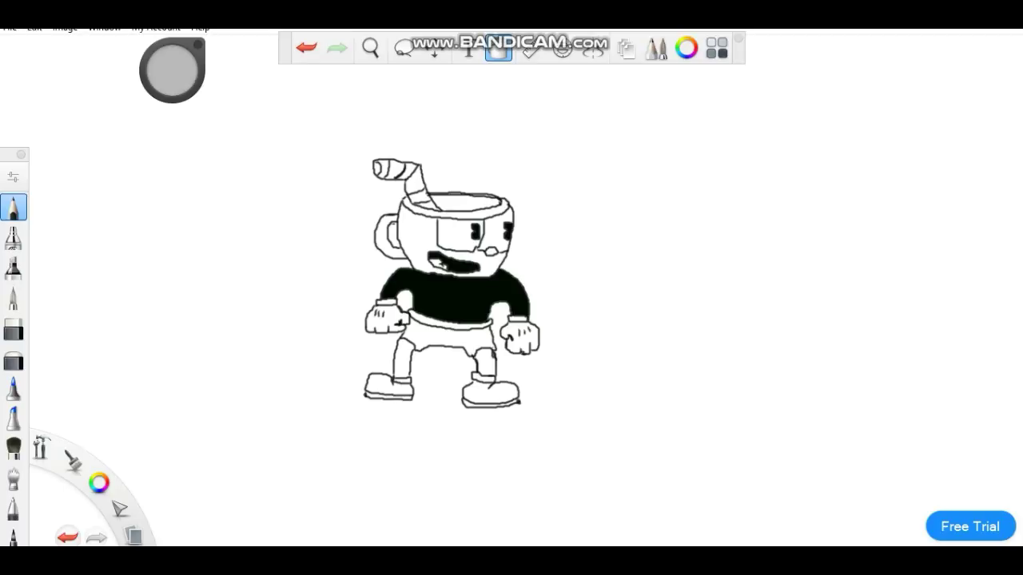
{"action": "left_click", "coordinate": [456, 236]}
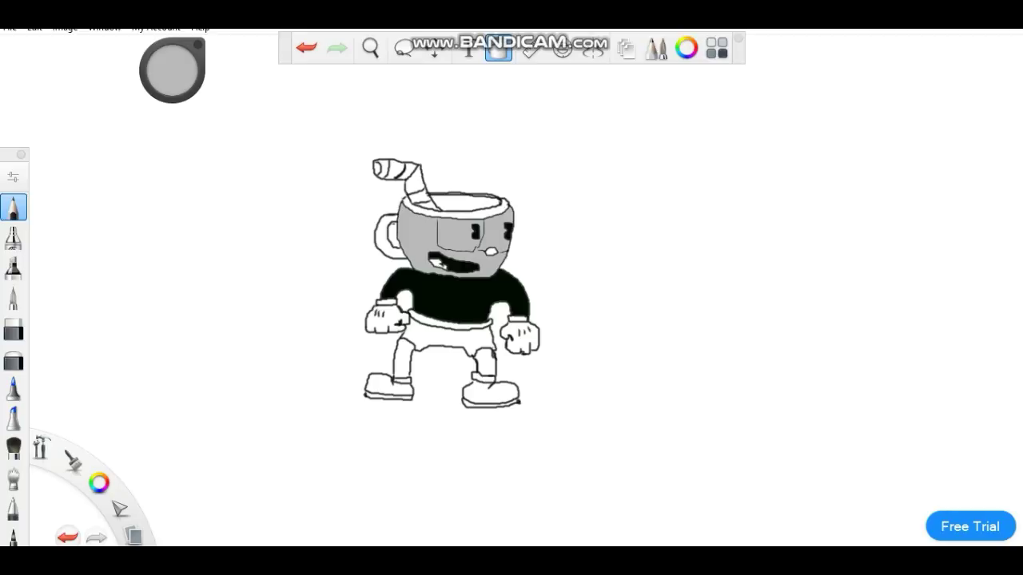
{"action": "left_click", "coordinate": [307, 48]}
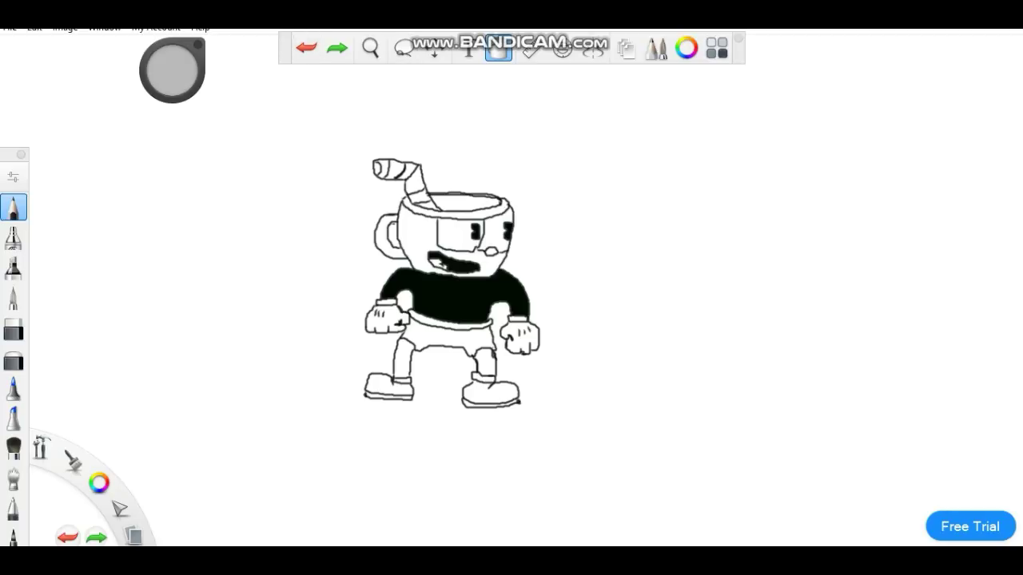
{"action": "left_click", "coordinate": [446, 335]}
{"action": "left_click", "coordinate": [306, 48]}
{"action": "key", "text": "ctrl+y"}
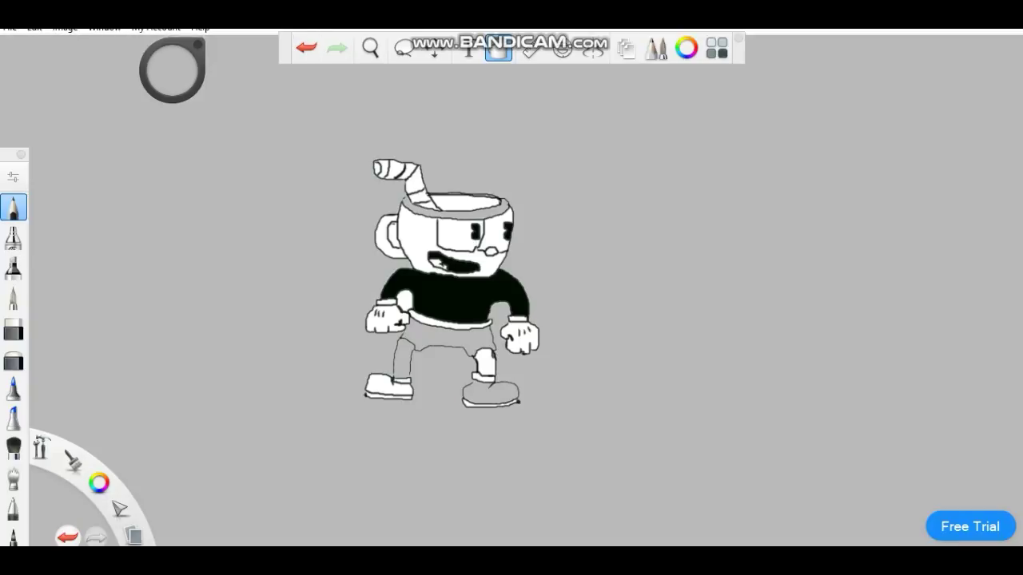
{"action": "left_click", "coordinate": [307, 48]}
Step: Flood-fill the cup's face around the eyes and the cup's handle with light grey
{"action": "left_click", "coordinate": [498, 48]}
{"action": "left_click", "coordinate": [716, 48]}
{"action": "left_click", "coordinate": [717, 48]}
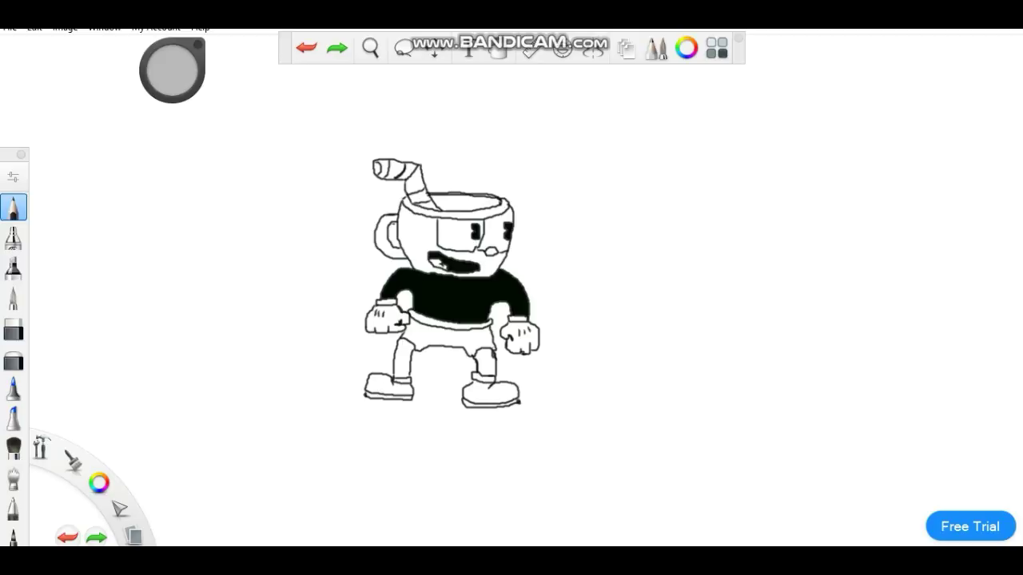
{"action": "key", "text": "ctrl+y"}
{"action": "left_click", "coordinate": [499, 48]}
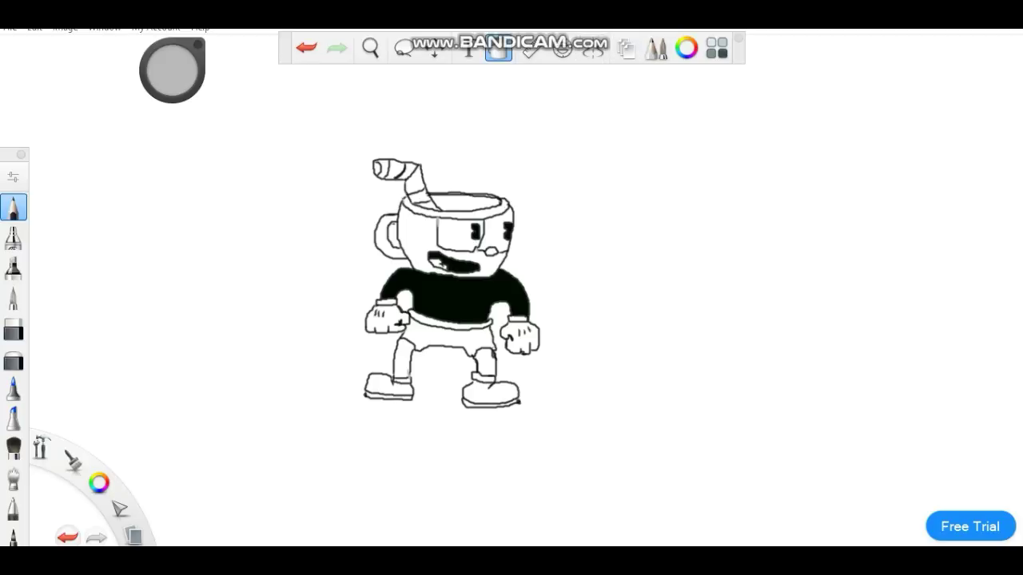
{"action": "left_click", "coordinate": [417, 240]}
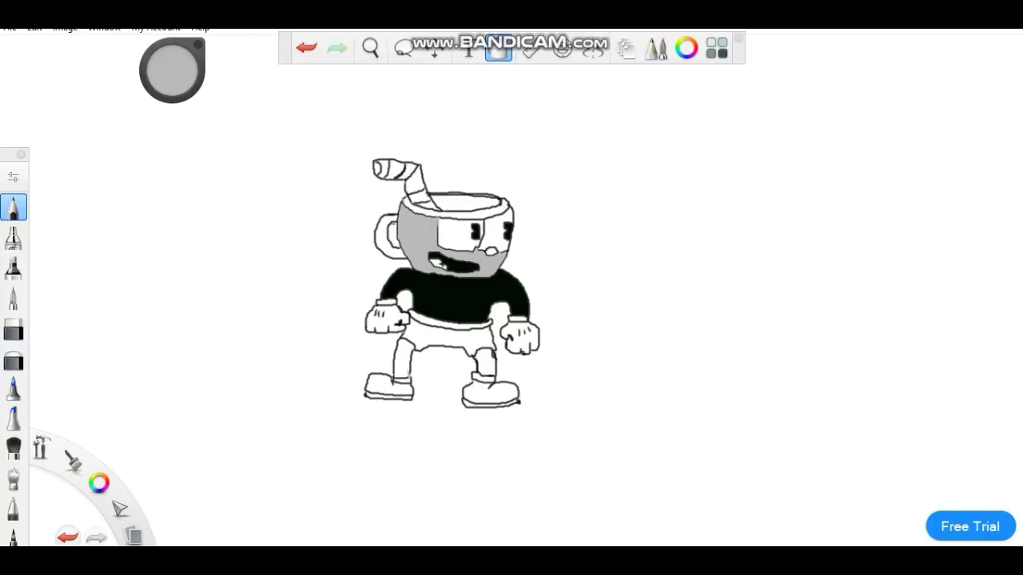
{"action": "left_click", "coordinate": [381, 236]}
Step: Flood-fill both legs between the shorts and the sock cuffs with light grey
{"action": "left_click", "coordinate": [447, 337]}
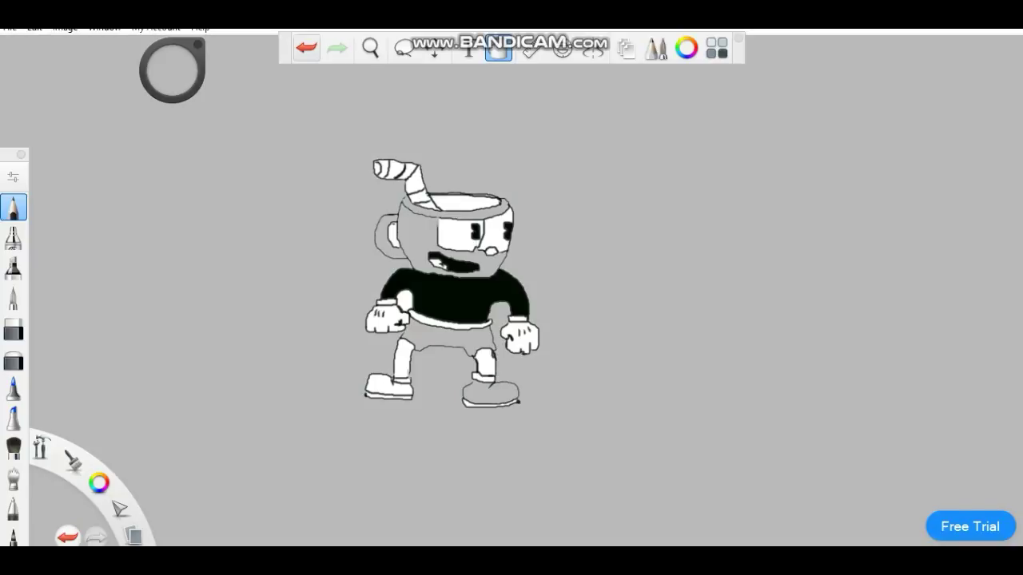
{"action": "key", "text": "ctrl+z"}
{"action": "left_click", "coordinate": [404, 359]}
{"action": "left_click", "coordinate": [485, 364]}
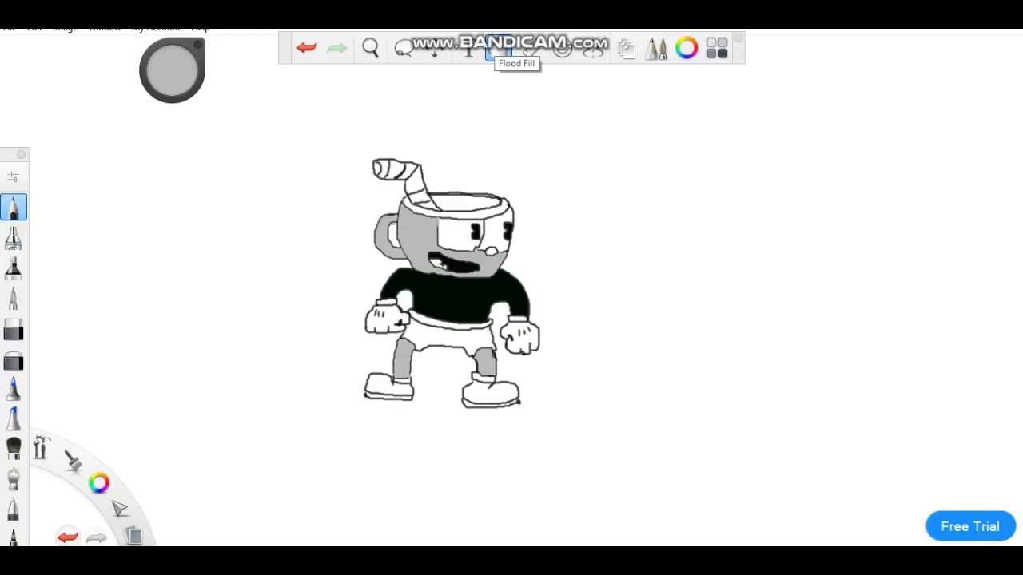
{"action": "left_click", "coordinate": [498, 48]}
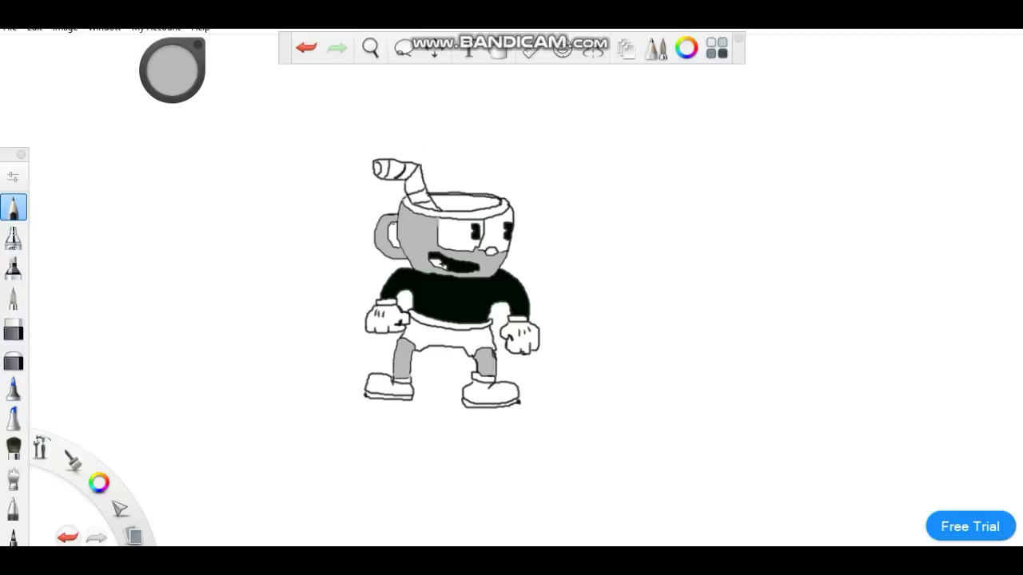
Step: Try to flood-fill the shorts with light grey
{"action": "left_click", "coordinate": [498, 49]}
{"action": "left_click", "coordinate": [445, 337]}
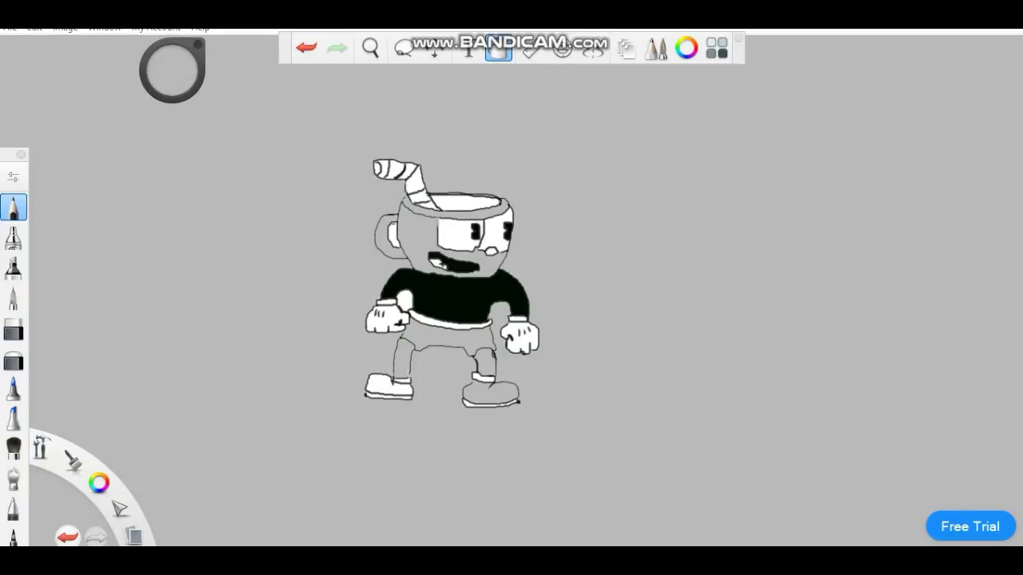
{"action": "left_click", "coordinate": [306, 48]}
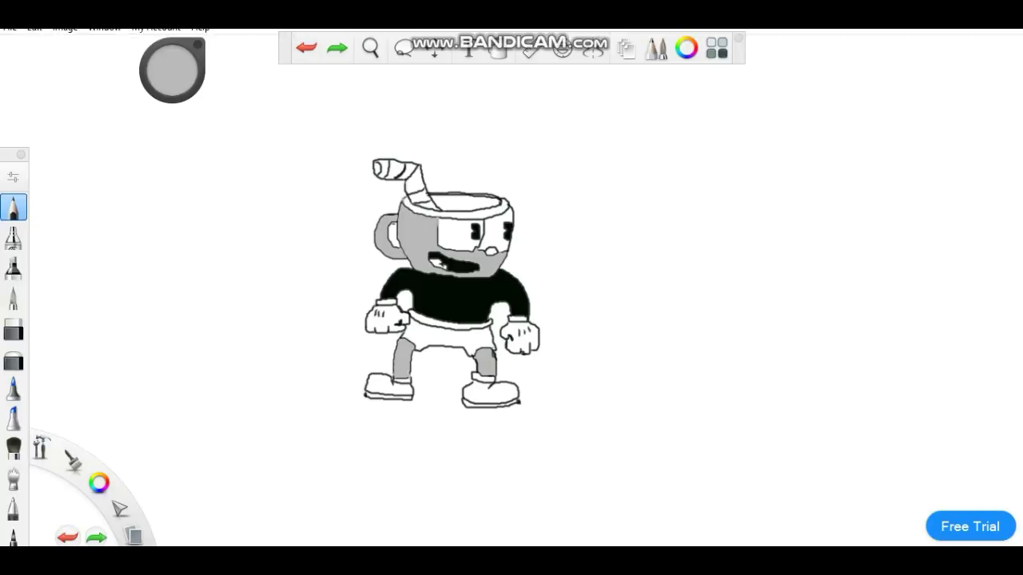
Step: Flood-fill the cup's rim with light grey, undoing the stray fill that recoloured the outlines
{"action": "left_click", "coordinate": [498, 49]}
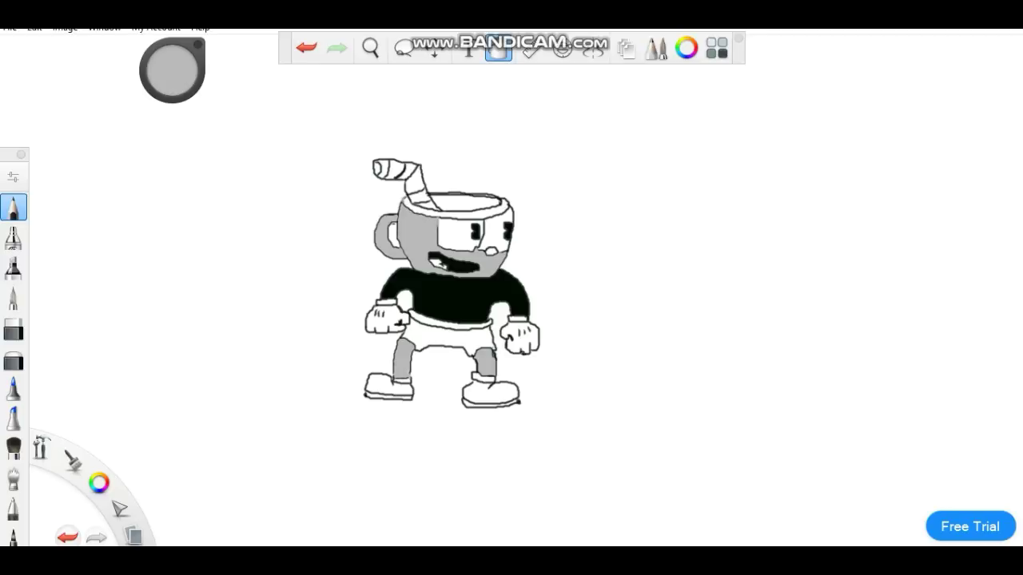
{"action": "left_click", "coordinate": [462, 215]}
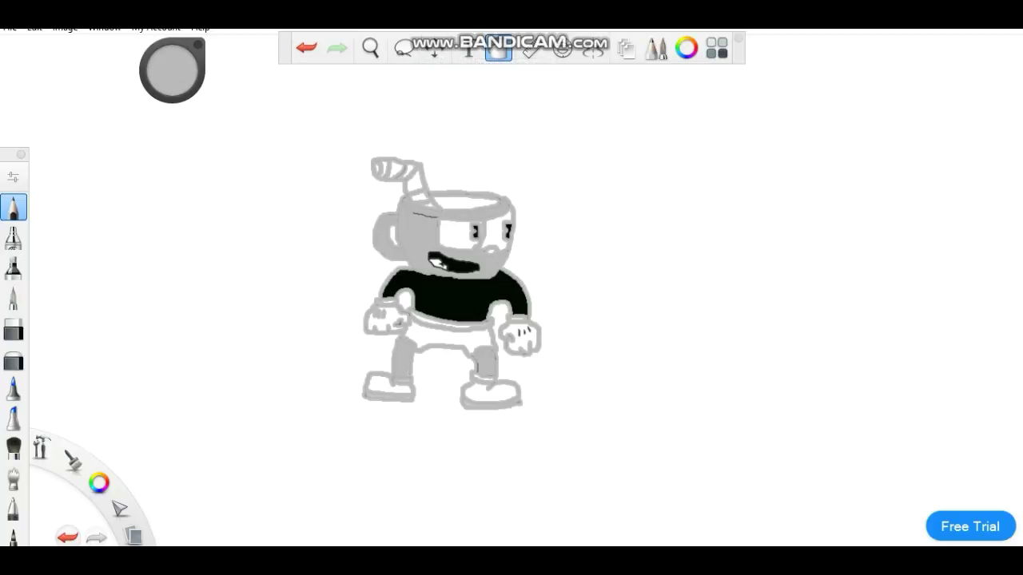
{"action": "left_click", "coordinate": [306, 47]}
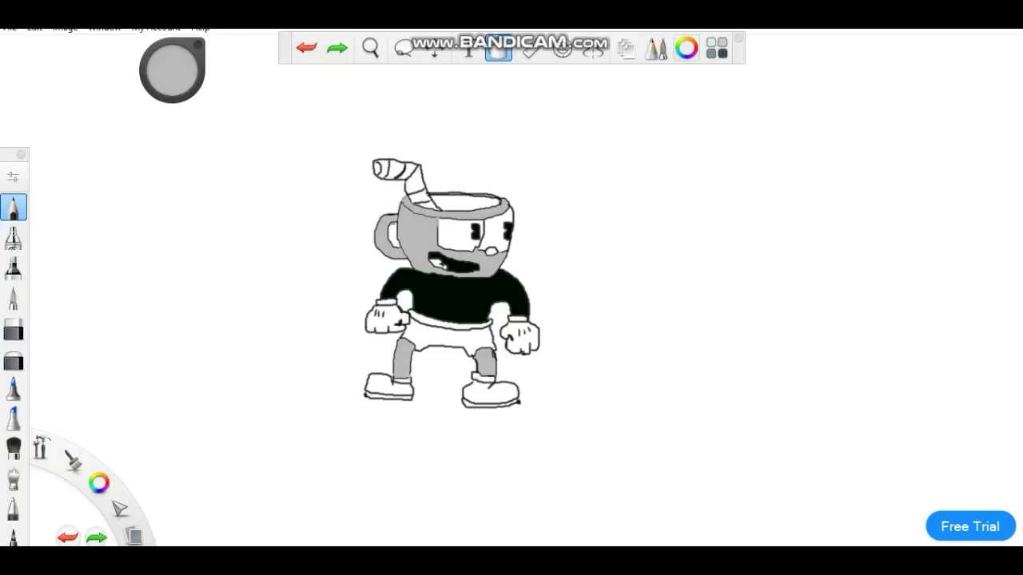
Step: Try to thicken the character's outlines with a near-black flood fill
{"action": "left_click", "coordinate": [686, 47]}
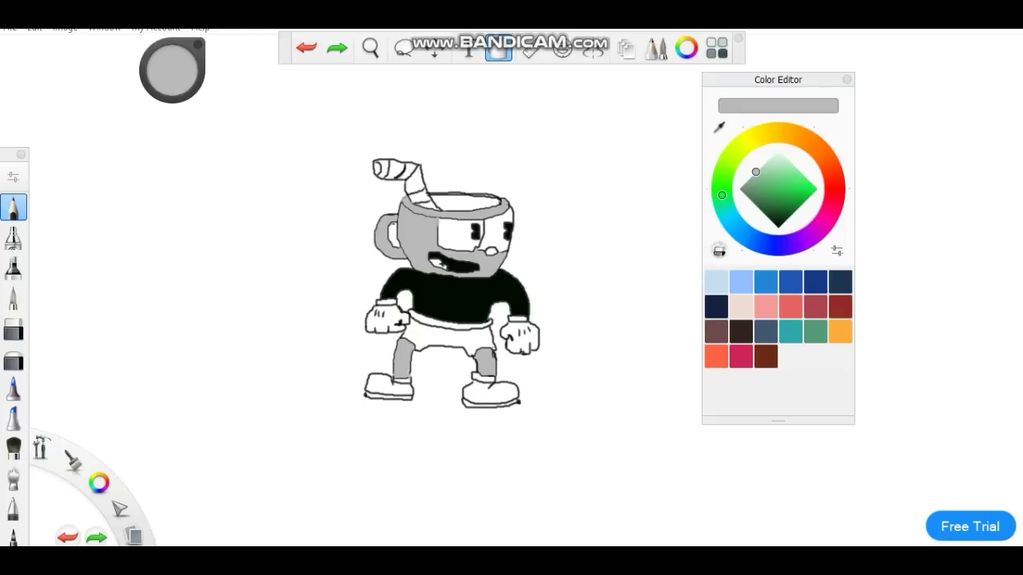
{"action": "left_click", "coordinate": [778, 223]}
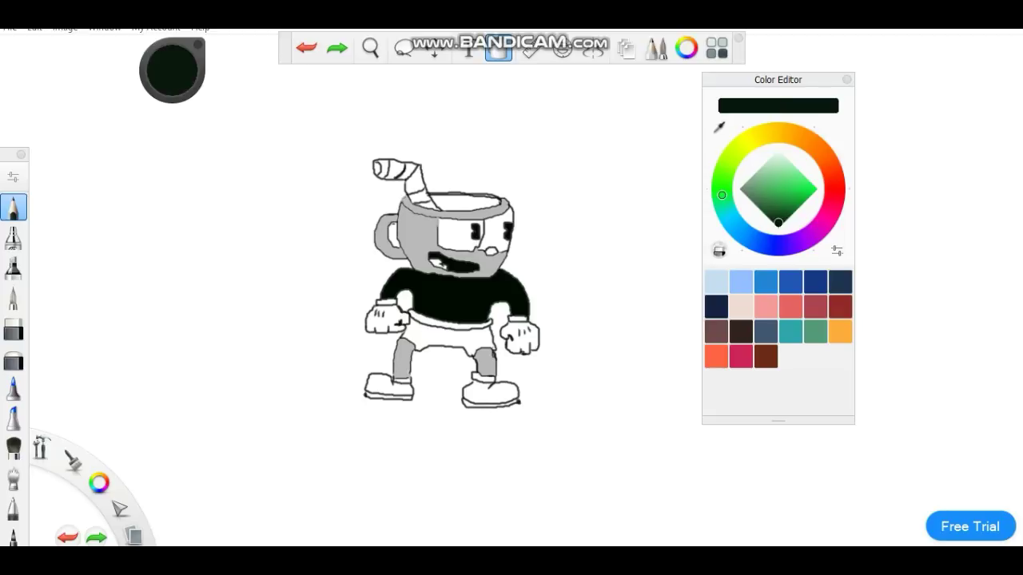
{"action": "left_click", "coordinate": [846, 79]}
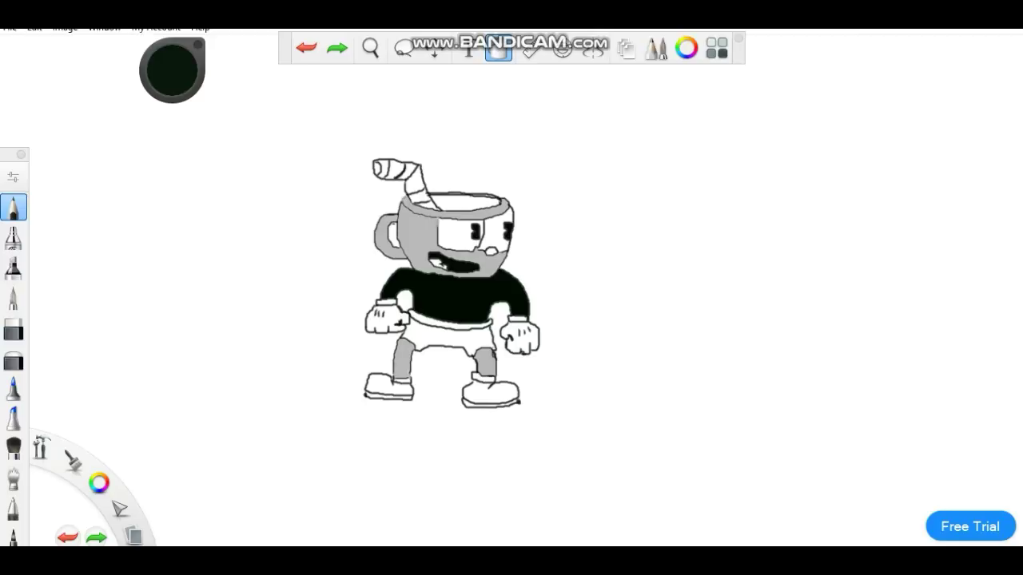
{"action": "key", "text": "ctrl+y"}
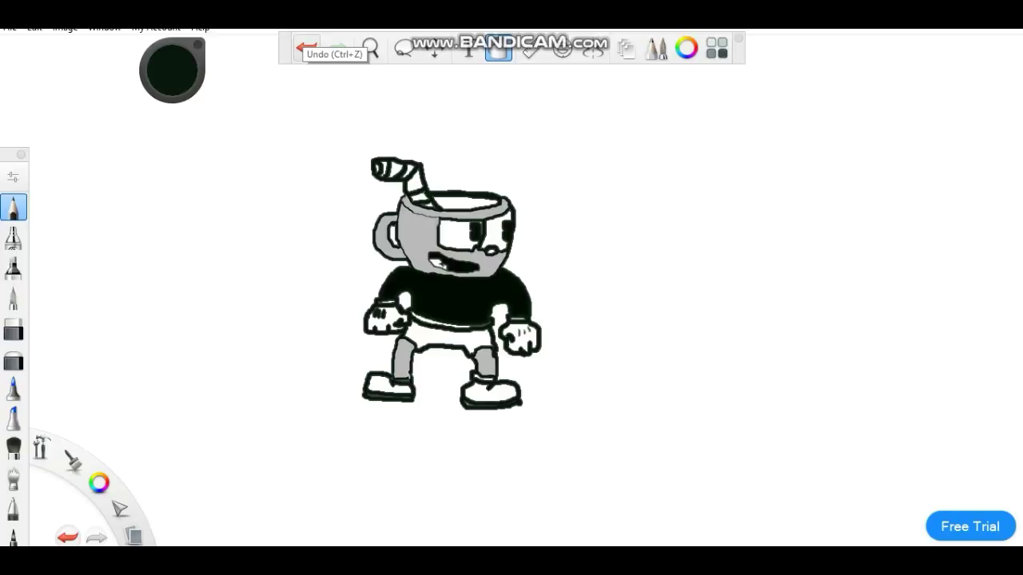
{"action": "left_click", "coordinate": [306, 47]}
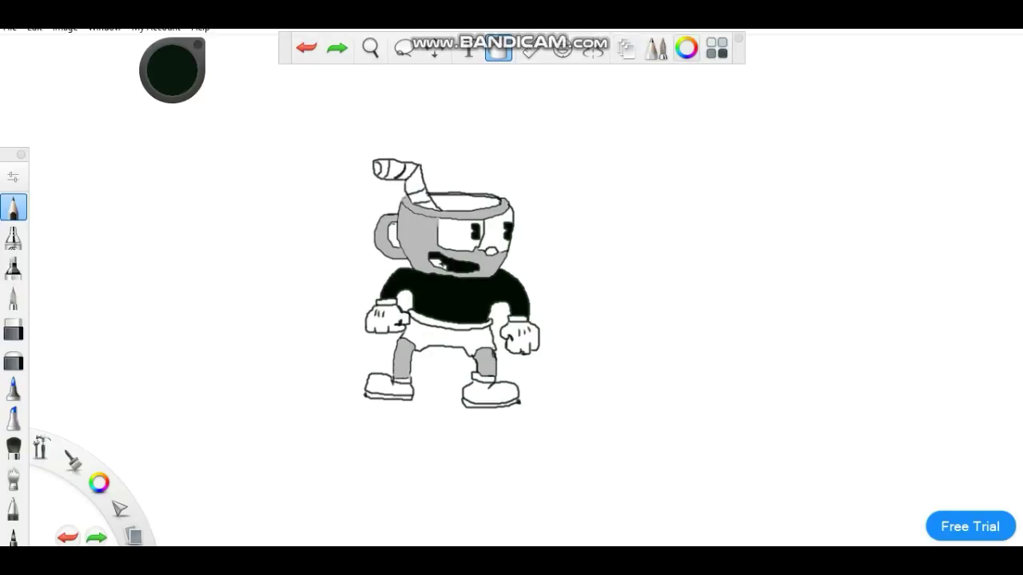
Step: Set the current colour to a strong dark red and flood-fill the character's nose
{"action": "left_click", "coordinate": [687, 48]}
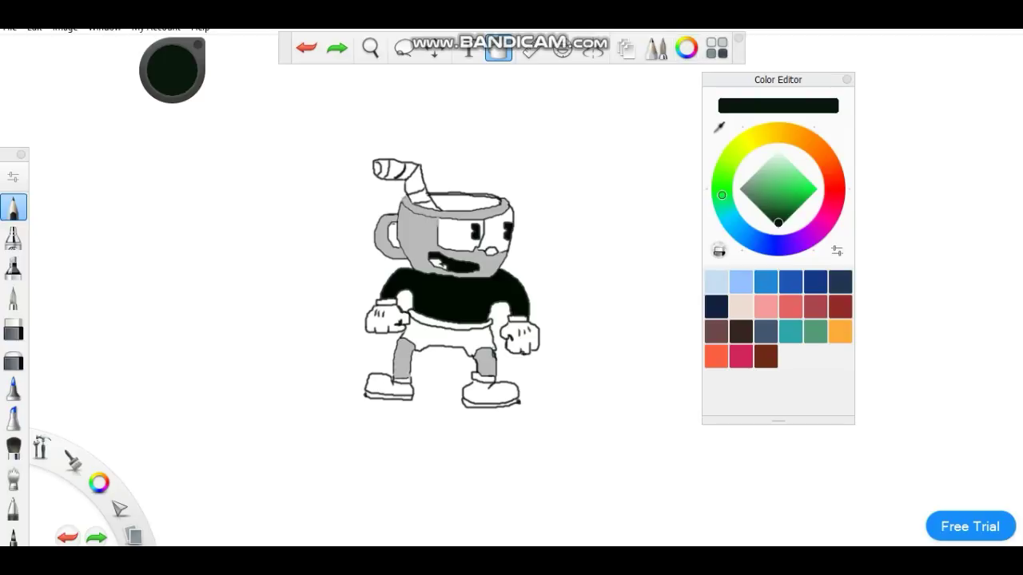
{"action": "left_click", "coordinate": [834, 186]}
{"action": "left_click_drag", "start_coordinate": [779, 223], "coordinate": [800, 197]}
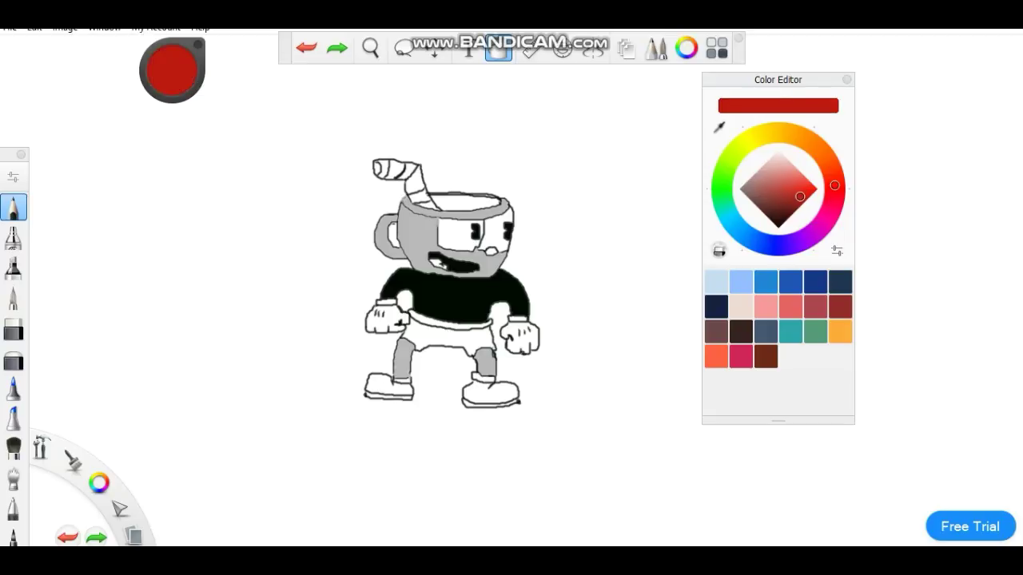
{"action": "left_click", "coordinate": [846, 80]}
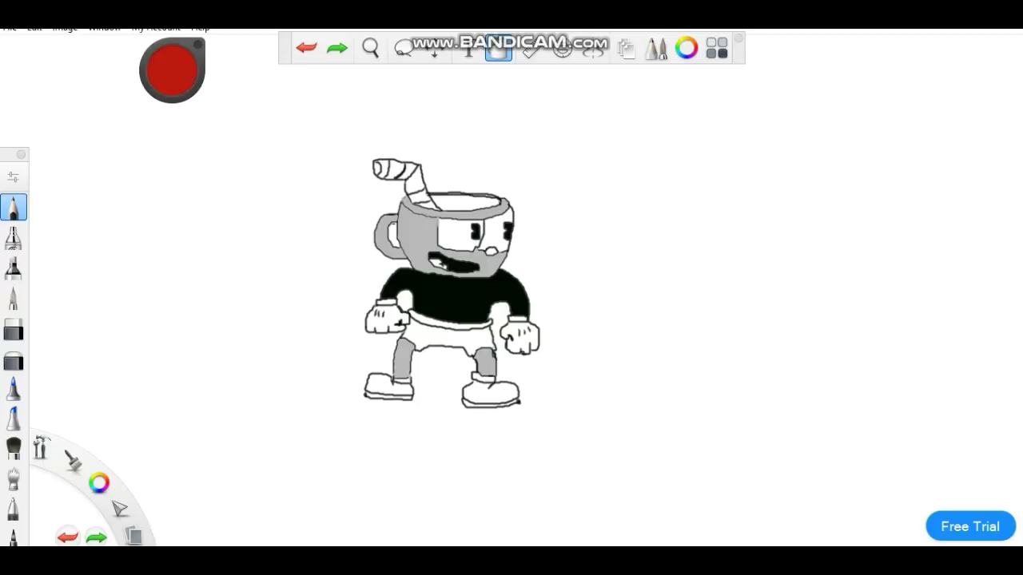
{"action": "left_click", "coordinate": [492, 251]}
Step: Flood-fill the straw's bend stripe and tip with red, undoing the fills of the other two stripes
{"action": "left_click_drag", "start_coordinate": [411, 192], "coordinate": [437, 209]}
{"action": "left_click_drag", "start_coordinate": [390, 165], "coordinate": [403, 176]}
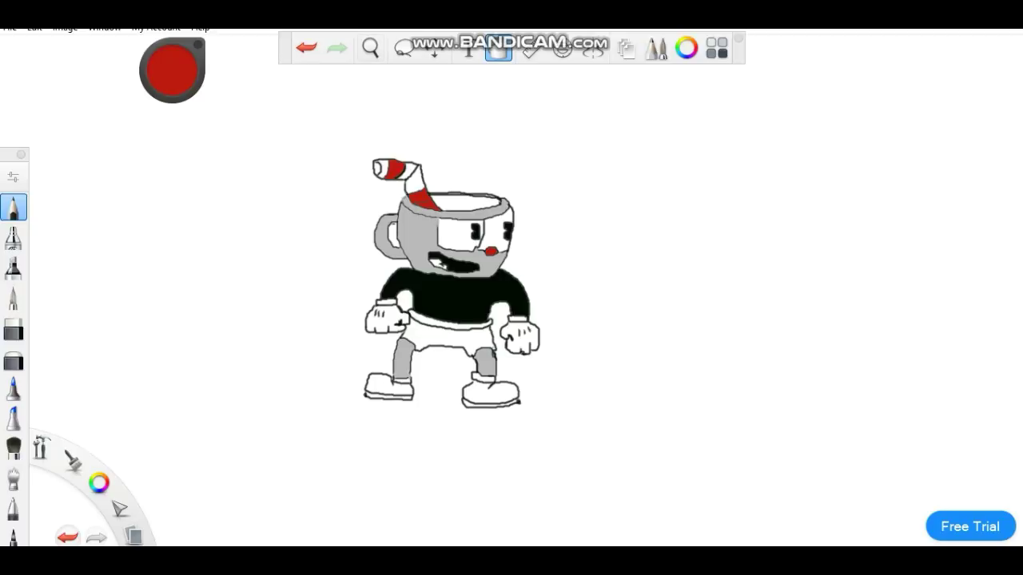
{"action": "left_click", "coordinate": [306, 47]}
{"action": "left_click", "coordinate": [306, 47]}
{"action": "mouse_move", "coordinate": [417, 168]}
{"action": "left_mouse_down"}
{"action": "mouse_move", "coordinate": [411, 192]}
{"action": "mouse_move", "coordinate": [387, 176]}
{"action": "left_mouse_up"}
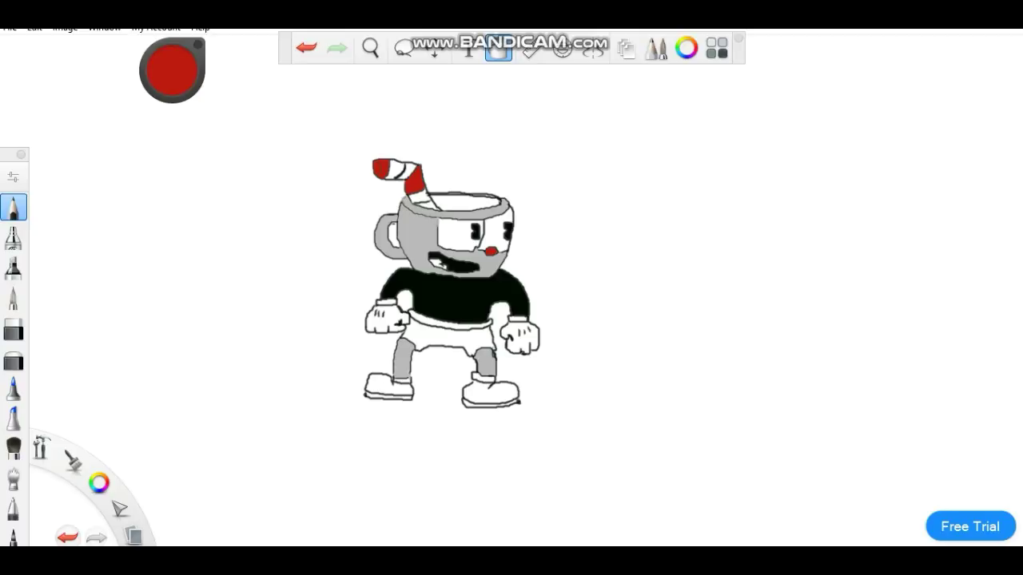
Step: Try to flood-fill the shorts with red
{"action": "left_click", "coordinate": [447, 335]}
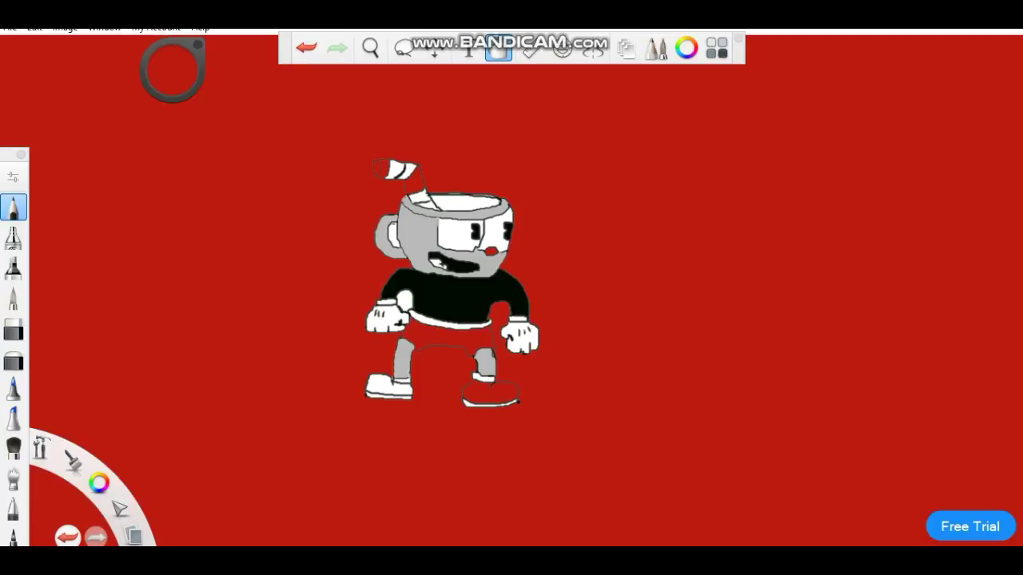
{"action": "left_click", "coordinate": [306, 48]}
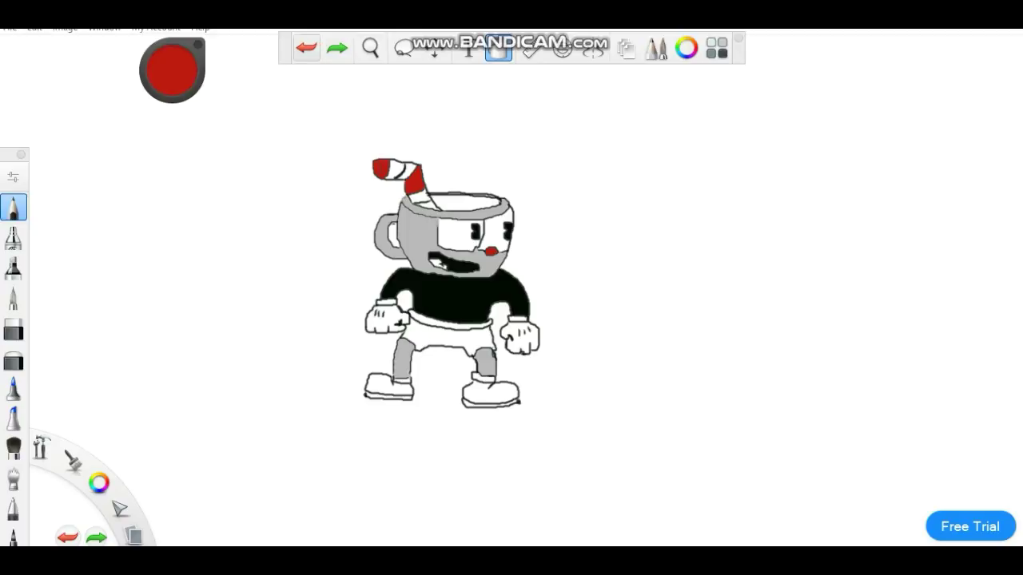
Step: Undo the straw tip's red fill, outline the tip's band in red pencil and flood-fill that band with red
{"action": "left_click", "coordinate": [307, 48]}
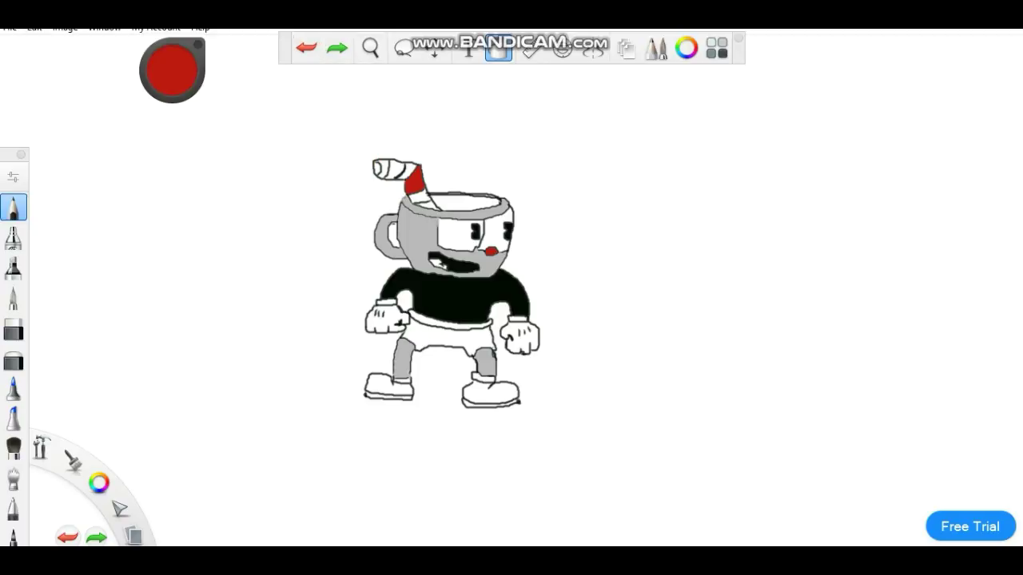
{"action": "left_click", "coordinate": [498, 49]}
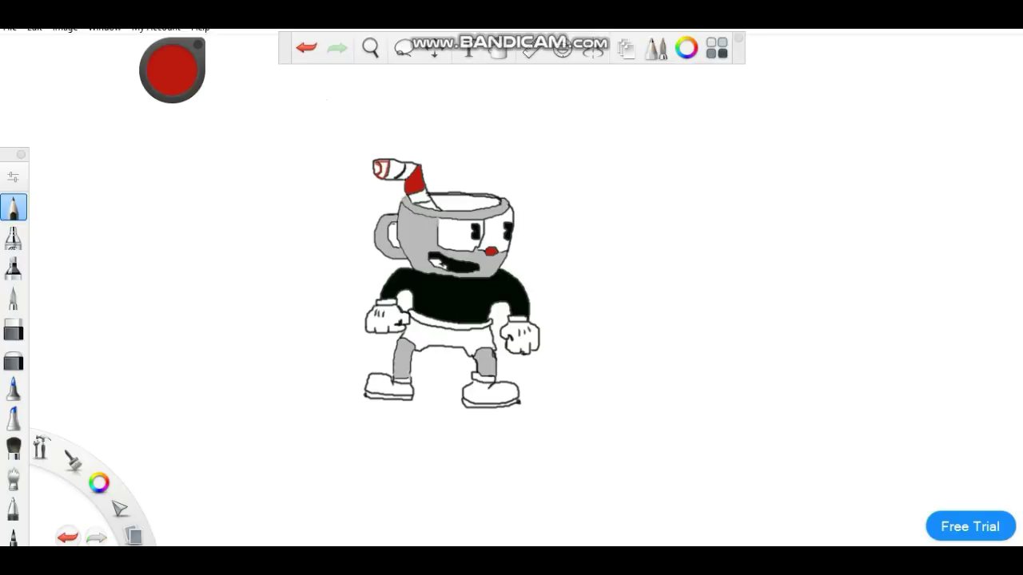
{"action": "left_click", "coordinate": [498, 49]}
{"action": "left_click", "coordinate": [384, 170]}
Step: Retrace the shorts' side and lower edges in red pencil, and flood-fill the shorts and waistband with red
{"action": "left_click_drag", "start_coordinate": [475, 353], "coordinate": [441, 347]}
{"action": "left_click", "coordinate": [498, 49]}
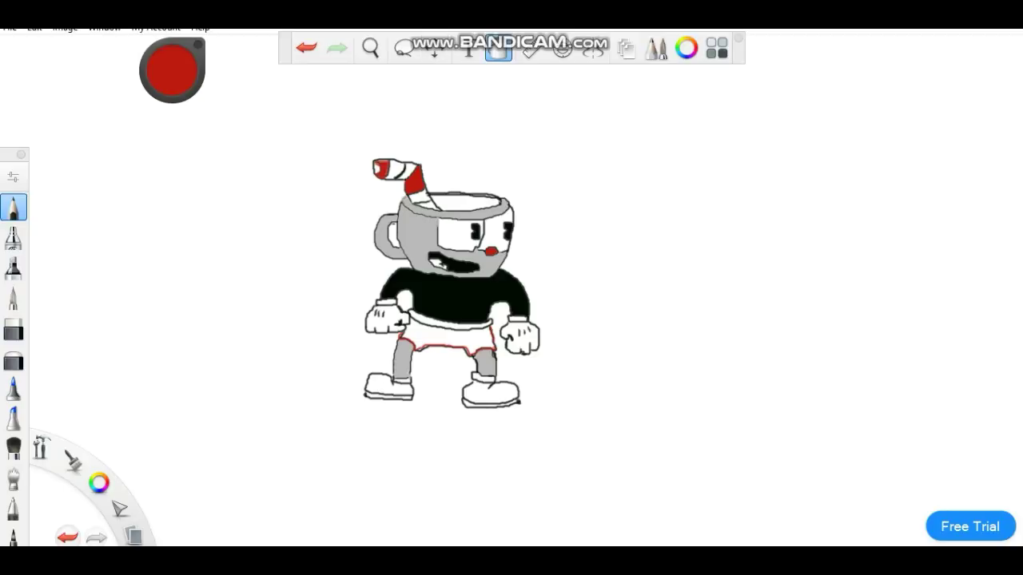
{"action": "left_click", "coordinate": [448, 337]}
{"action": "left_click", "coordinate": [450, 325]}
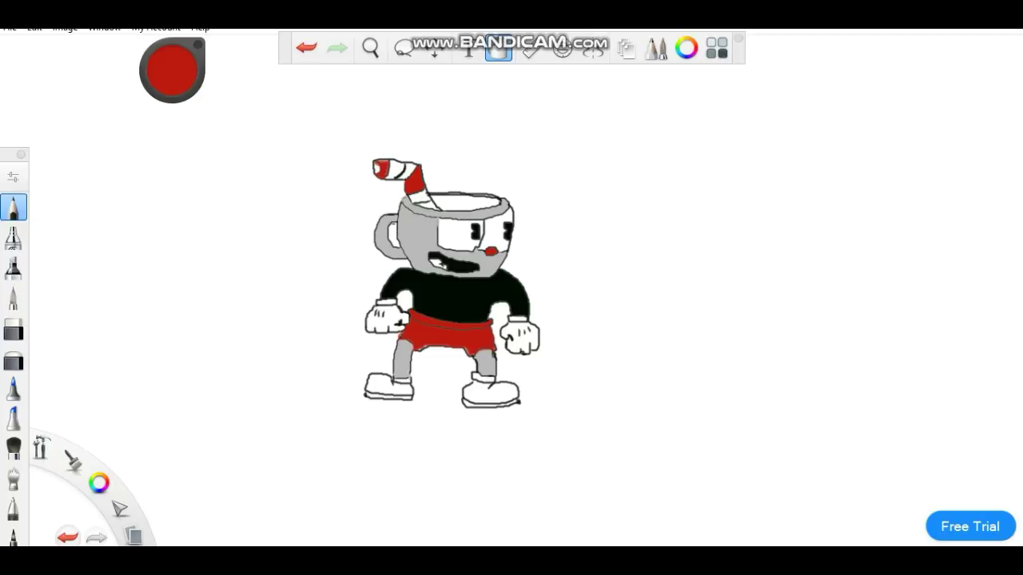
Step: Set the current colour to a dark orange-brown and flood-fill the upper of the character's left shoe
{"action": "left_click", "coordinate": [686, 48]}
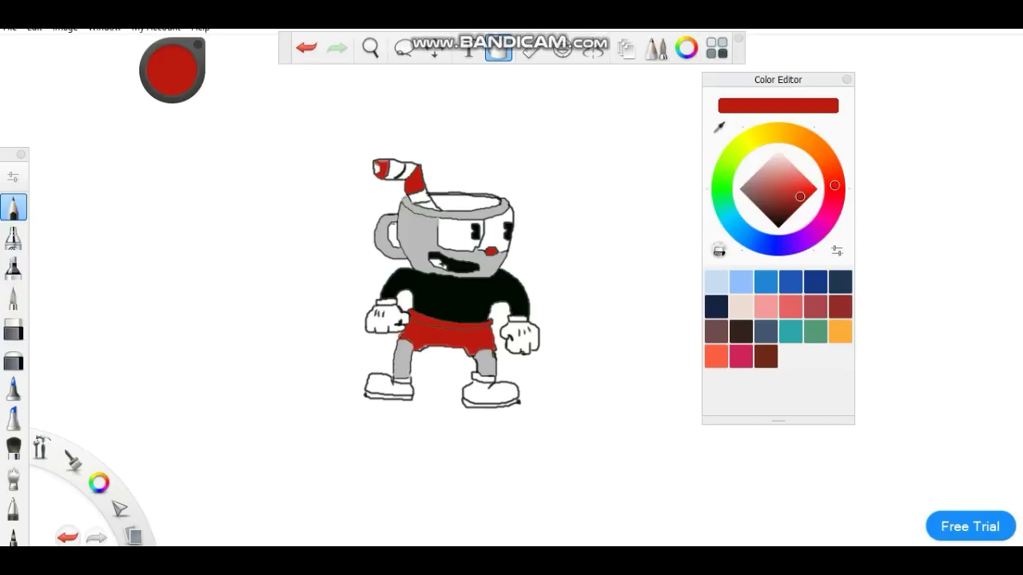
{"action": "left_click_drag", "start_coordinate": [835, 185], "coordinate": [820, 151]}
{"action": "left_click_drag", "start_coordinate": [800, 196], "coordinate": [787, 207]}
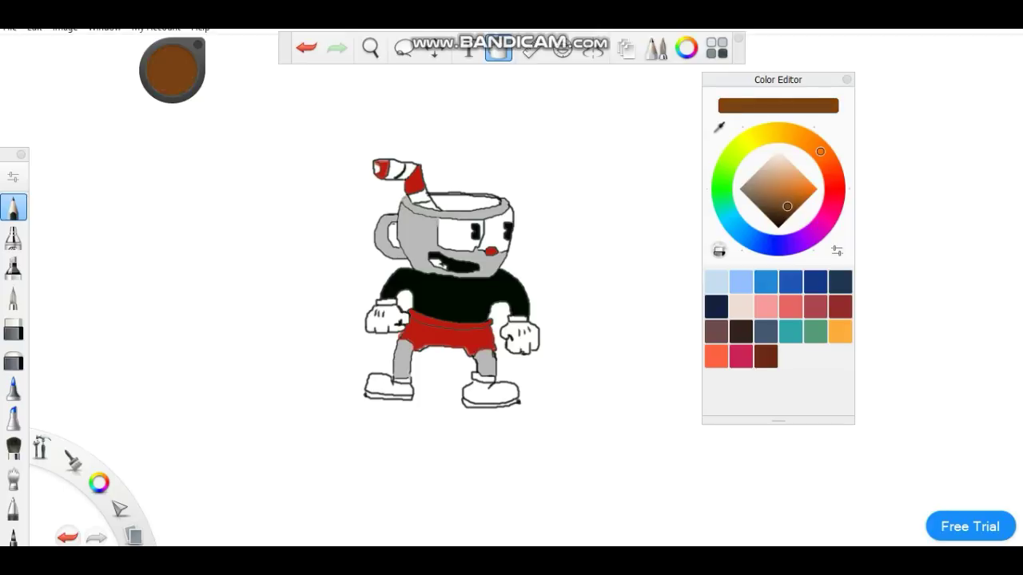
{"action": "left_click", "coordinate": [846, 79]}
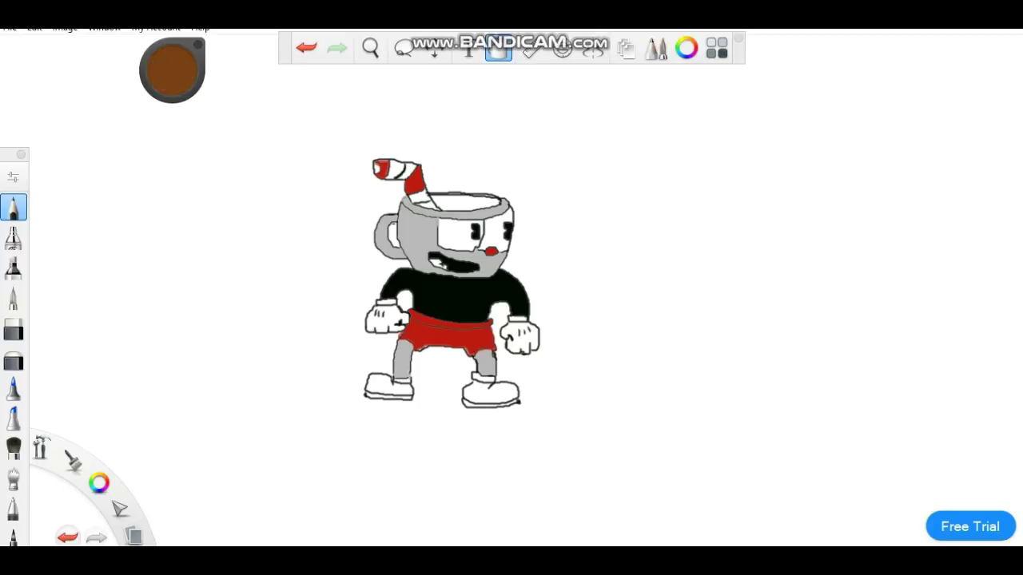
{"action": "left_click", "coordinate": [387, 385]}
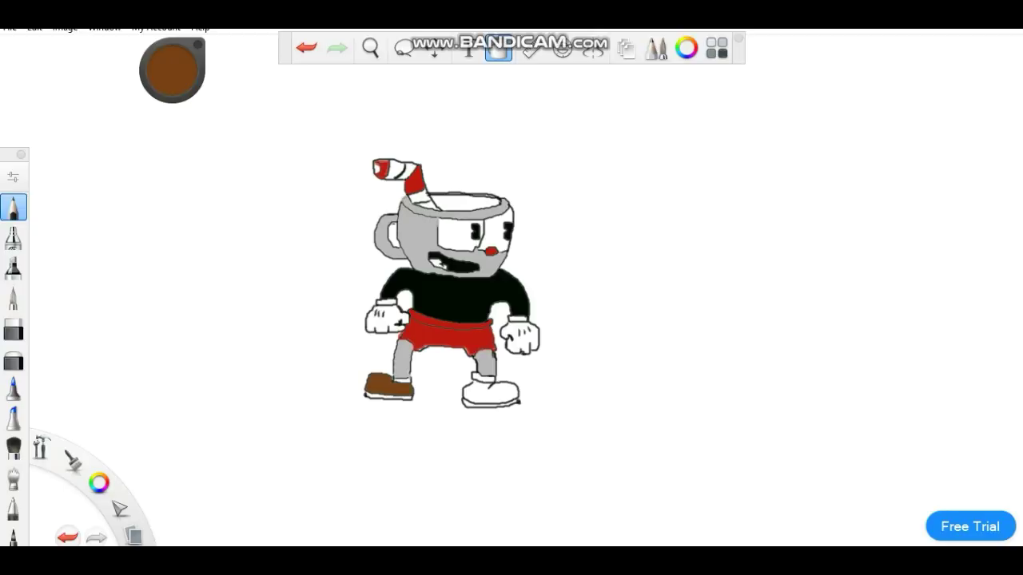
Step: Flood-fill the left shoe's sock cuff and sole with brown
{"action": "left_click", "coordinate": [489, 391]}
{"action": "left_click", "coordinate": [306, 47]}
{"action": "left_click", "coordinate": [498, 48]}
{"action": "left_click", "coordinate": [402, 381]}
{"action": "left_click", "coordinate": [389, 397]}
Step: Undo the leaking fill, close the right shoe's outline in pencil, and flood-fill its cuff, upper and sole with brown
{"action": "left_click", "coordinate": [489, 391]}
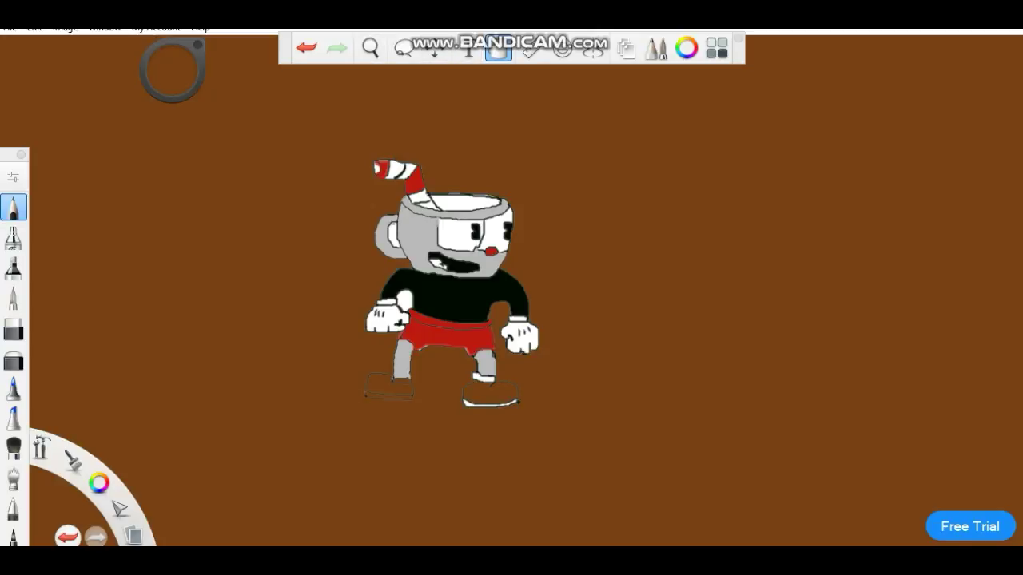
{"action": "left_click", "coordinate": [306, 47]}
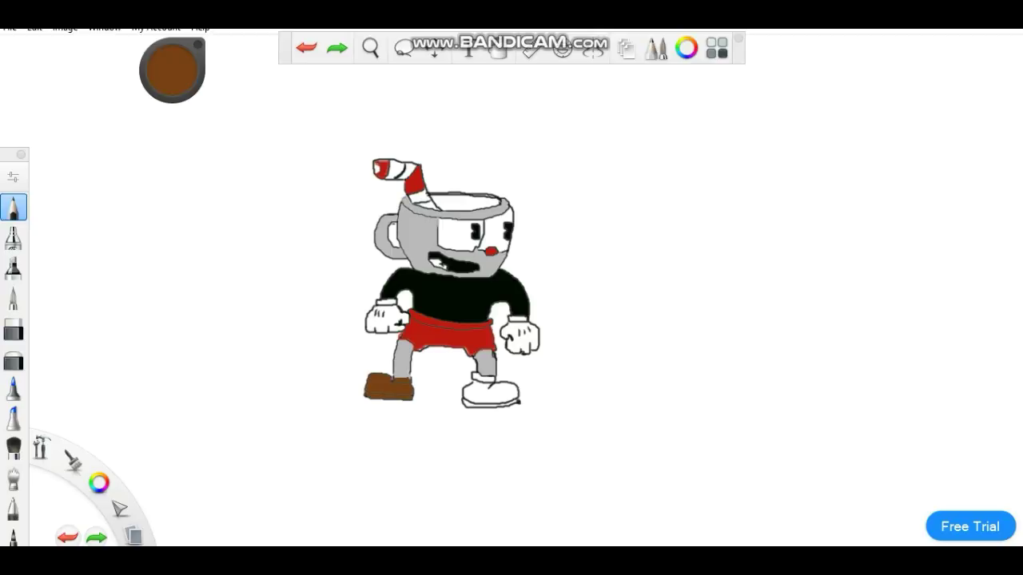
{"action": "left_click", "coordinate": [539, 420]}
{"action": "left_click", "coordinate": [498, 49]}
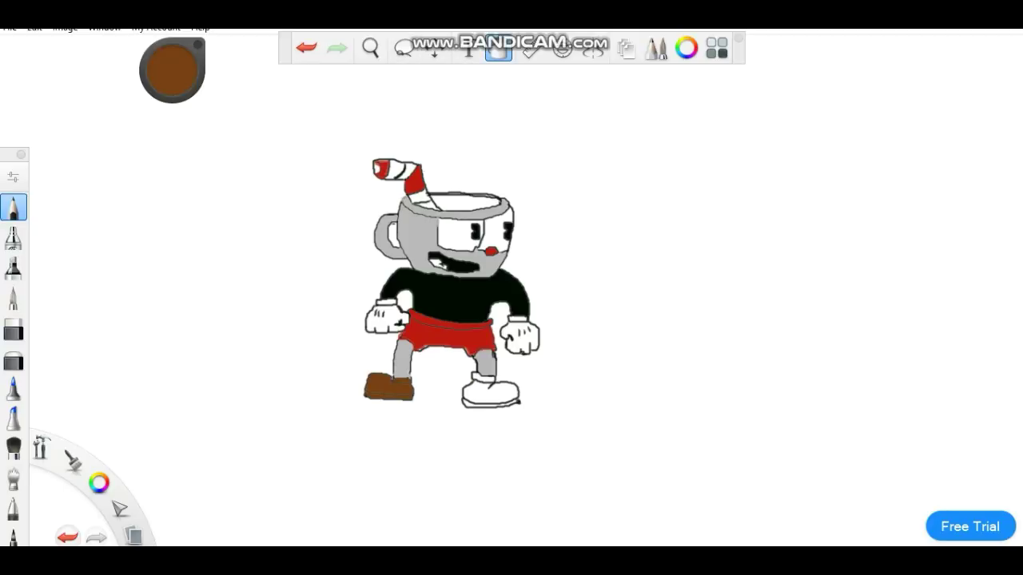
{"action": "left_click", "coordinate": [483, 378]}
{"action": "left_click", "coordinate": [491, 393]}
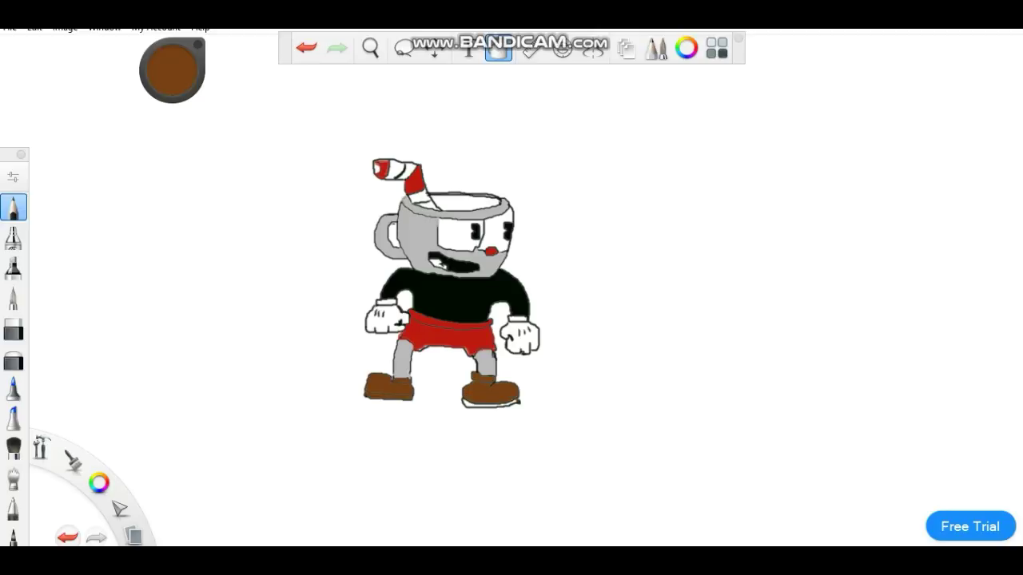
{"action": "left_click", "coordinate": [490, 403]}
Step: Hide the brush palette and set the current colour to pure black
{"action": "left_click", "coordinate": [717, 48]}
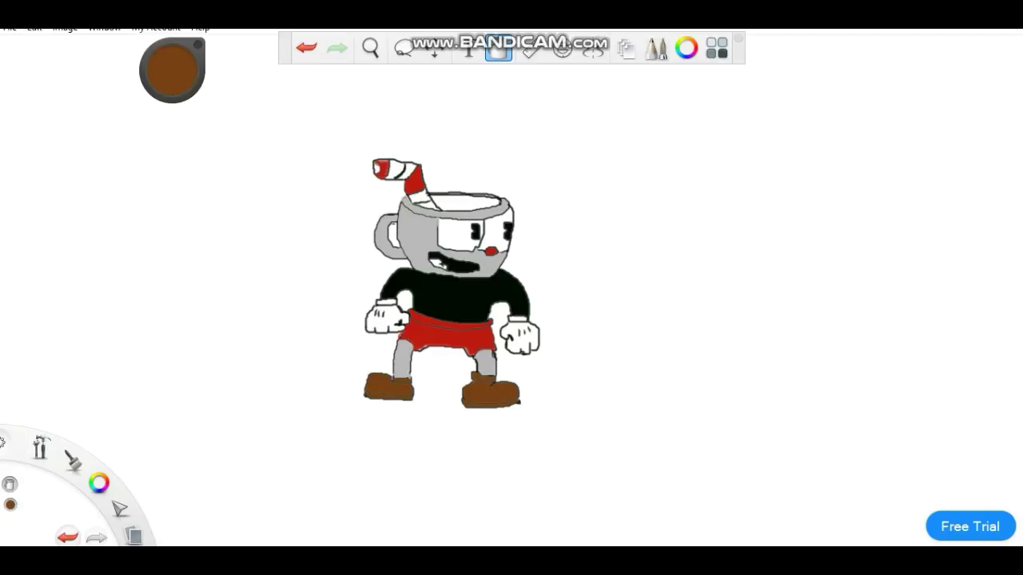
{"action": "left_click", "coordinate": [687, 48]}
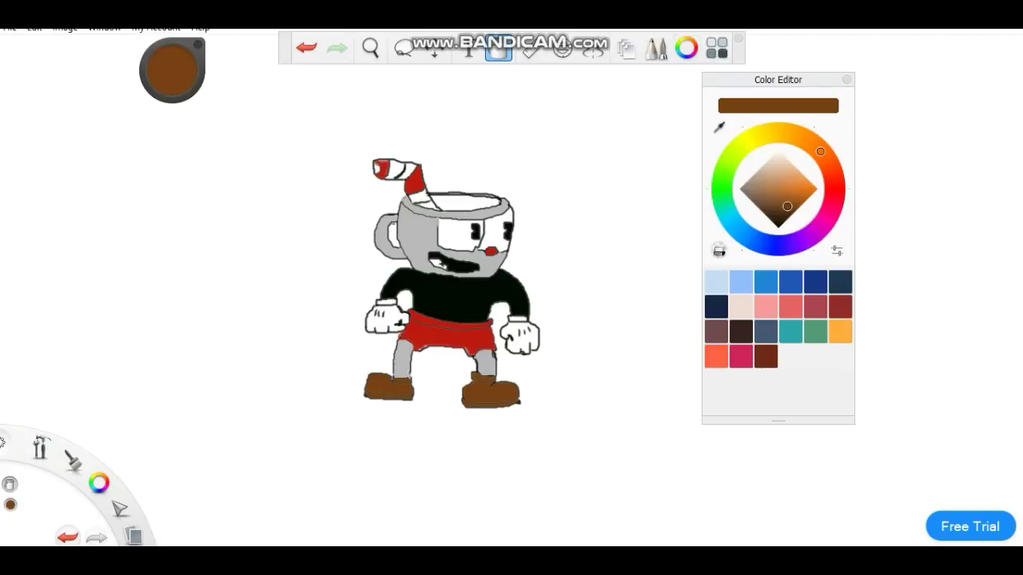
{"action": "left_click_drag", "start_coordinate": [788, 206], "coordinate": [778, 228]}
{"action": "left_click", "coordinate": [847, 79]}
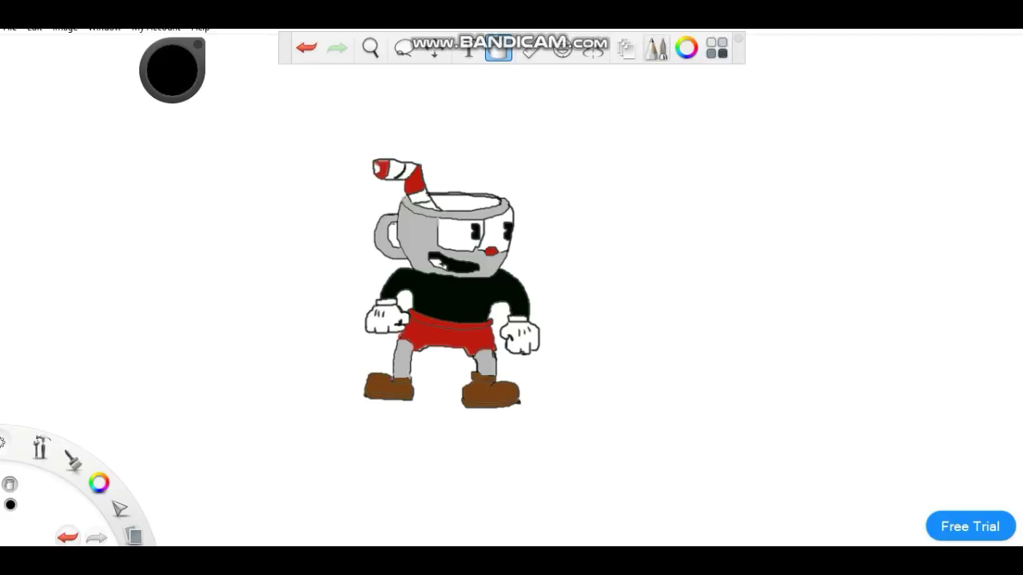
Step: Flood-fill the left shoe with black in place of the brown
{"action": "left_click", "coordinate": [687, 48]}
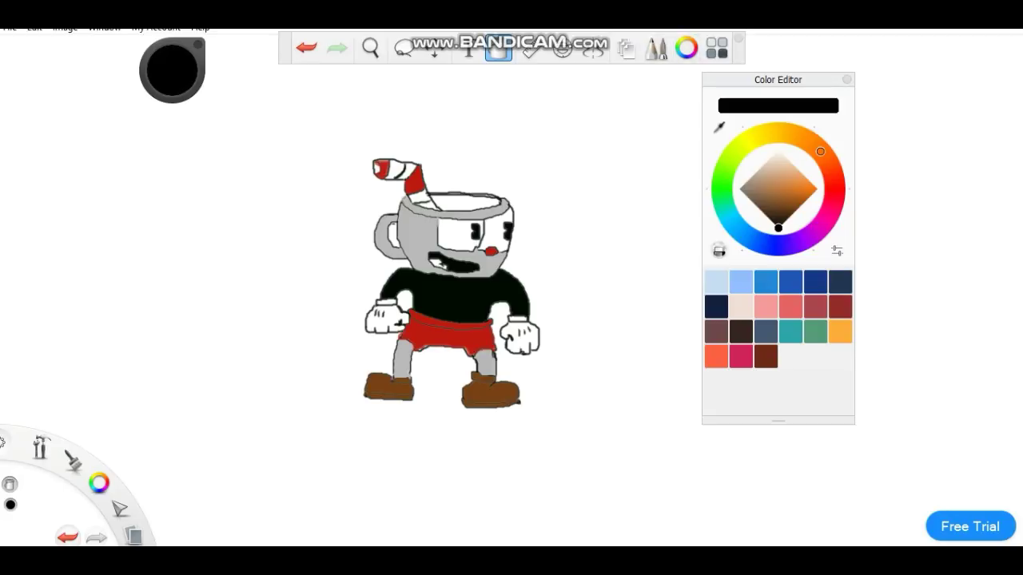
{"action": "left_click", "coordinate": [847, 79]}
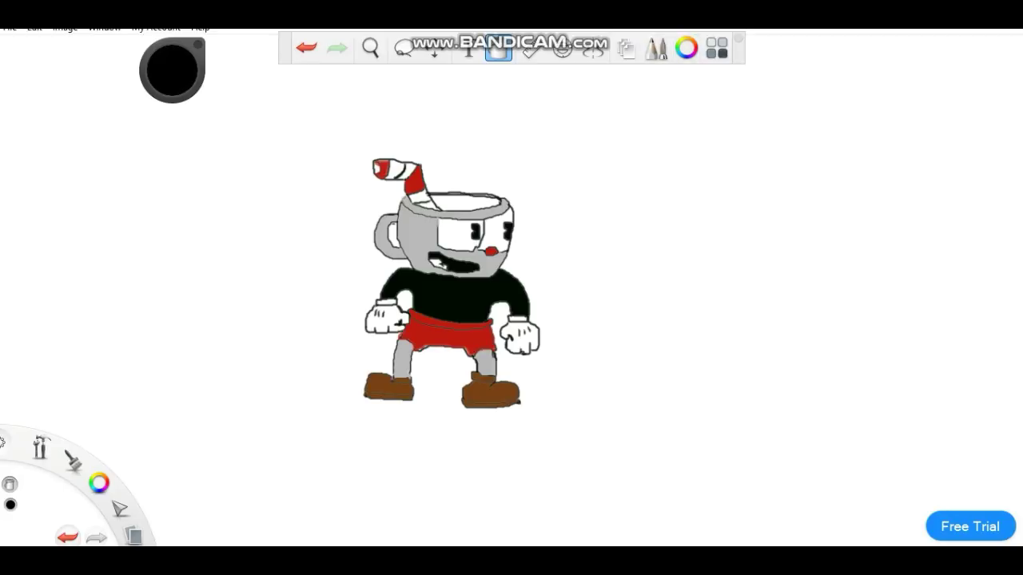
{"action": "left_click", "coordinate": [388, 388]}
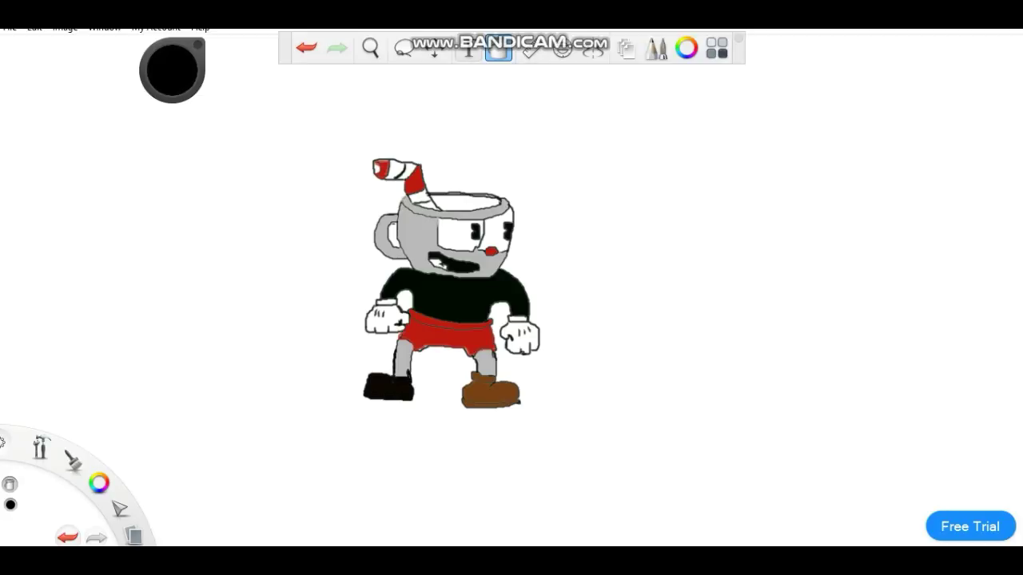
Step: Undo the left shoe's black fill and draw a wide oval ground outline in pencil beneath the character's feet
{"action": "key", "text": "ctrl+z"}
{"action": "left_click", "coordinate": [499, 50]}
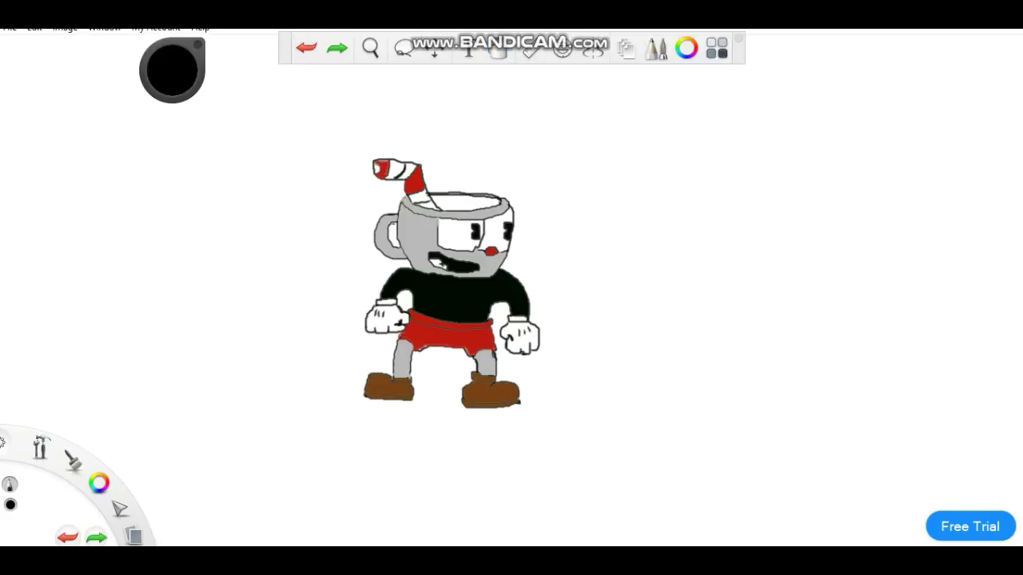
{"action": "left_click_drag", "start_coordinate": [419, 379], "coordinate": [464, 379]}
{"action": "mouse_move", "coordinate": [517, 382]}
{"action": "left_mouse_down"}
{"action": "mouse_move", "coordinate": [544, 407]}
{"action": "mouse_move", "coordinate": [538, 425]}
{"action": "mouse_move", "coordinate": [405, 435]}
{"action": "mouse_move", "coordinate": [378, 432]}
{"action": "mouse_move", "coordinate": [351, 406]}
{"action": "mouse_move", "coordinate": [364, 381]}
{"action": "left_mouse_up"}
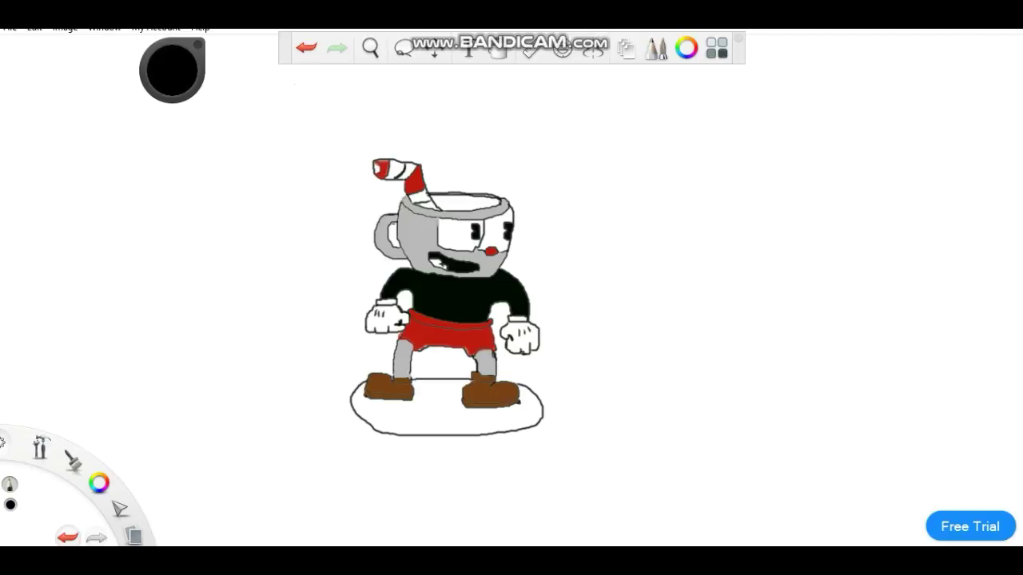
Step: Draw the title CUPHEAD in outlined block letters above the character in pencil
{"action": "mouse_move", "coordinate": [272, 84]}
{"action": "left_mouse_down"}
{"action": "mouse_move", "coordinate": [263, 117]}
{"action": "mouse_move", "coordinate": [283, 130]}
{"action": "mouse_move", "coordinate": [252, 135]}
{"action": "mouse_move", "coordinate": [249, 94]}
{"action": "mouse_move", "coordinate": [264, 86]}
{"action": "mouse_move", "coordinate": [286, 88]}
{"action": "mouse_move", "coordinate": [280, 106]}
{"action": "mouse_move", "coordinate": [295, 119]}
{"action": "mouse_move", "coordinate": [311, 111]}
{"action": "mouse_move", "coordinate": [308, 90]}
{"action": "mouse_move", "coordinate": [303, 98]}
{"action": "mouse_move", "coordinate": [323, 97]}
{"action": "mouse_move", "coordinate": [330, 118]}
{"action": "mouse_move", "coordinate": [336, 93]}
{"action": "mouse_move", "coordinate": [344, 98]}
{"action": "mouse_move", "coordinate": [332, 114]}
{"action": "mouse_move", "coordinate": [354, 86]}
{"action": "mouse_move", "coordinate": [354, 117]}
{"action": "mouse_move", "coordinate": [374, 101]}
{"action": "mouse_move", "coordinate": [387, 114]}
{"action": "mouse_move", "coordinate": [363, 89]}
{"action": "left_mouse_up"}
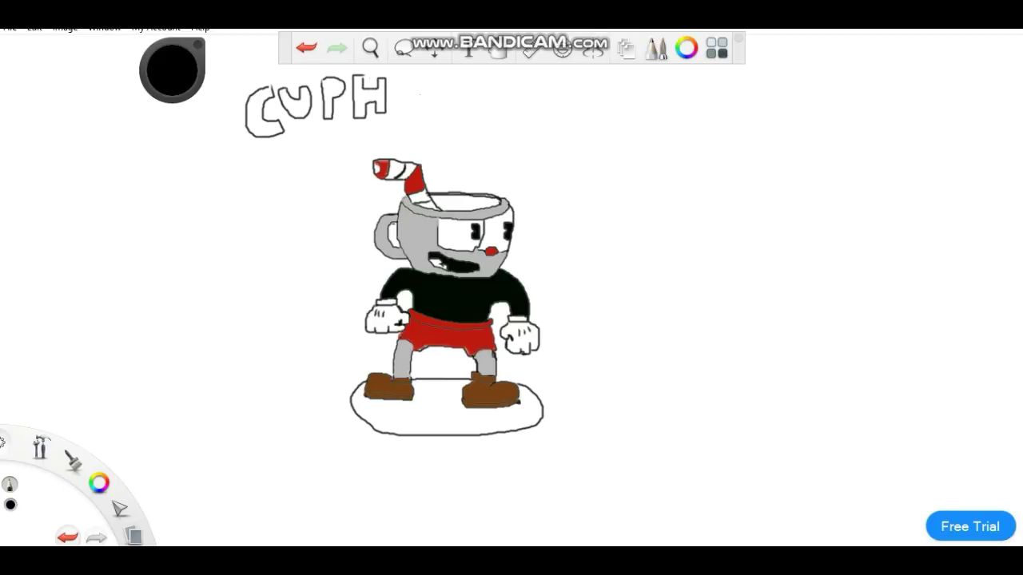
{"action": "left_click_drag", "start_coordinate": [415, 80], "coordinate": [416, 88]}
{"action": "mouse_move", "coordinate": [401, 111]}
{"action": "left_mouse_down"}
{"action": "mouse_move", "coordinate": [413, 112]}
{"action": "mouse_move", "coordinate": [396, 112]}
{"action": "mouse_move", "coordinate": [396, 95]}
{"action": "left_mouse_up"}
{"action": "mouse_move", "coordinate": [433, 101]}
{"action": "left_mouse_down"}
{"action": "mouse_move", "coordinate": [436, 109]}
{"action": "mouse_move", "coordinate": [440, 94]}
{"action": "mouse_move", "coordinate": [449, 106]}
{"action": "mouse_move", "coordinate": [453, 85]}
{"action": "mouse_move", "coordinate": [425, 108]}
{"action": "left_mouse_up"}
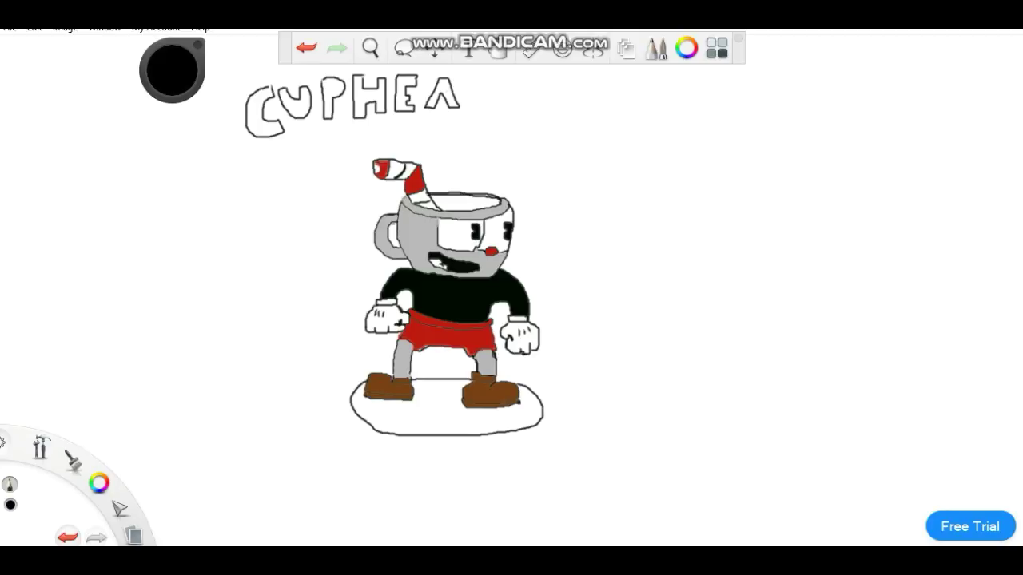
{"action": "mouse_move", "coordinate": [461, 83]}
{"action": "left_mouse_down"}
{"action": "mouse_move", "coordinate": [465, 101]}
{"action": "mouse_move", "coordinate": [484, 91]}
{"action": "mouse_move", "coordinate": [472, 78]}
{"action": "left_mouse_up"}
Step: Set the current colour to yellow-green
{"action": "left_click", "coordinate": [686, 48]}
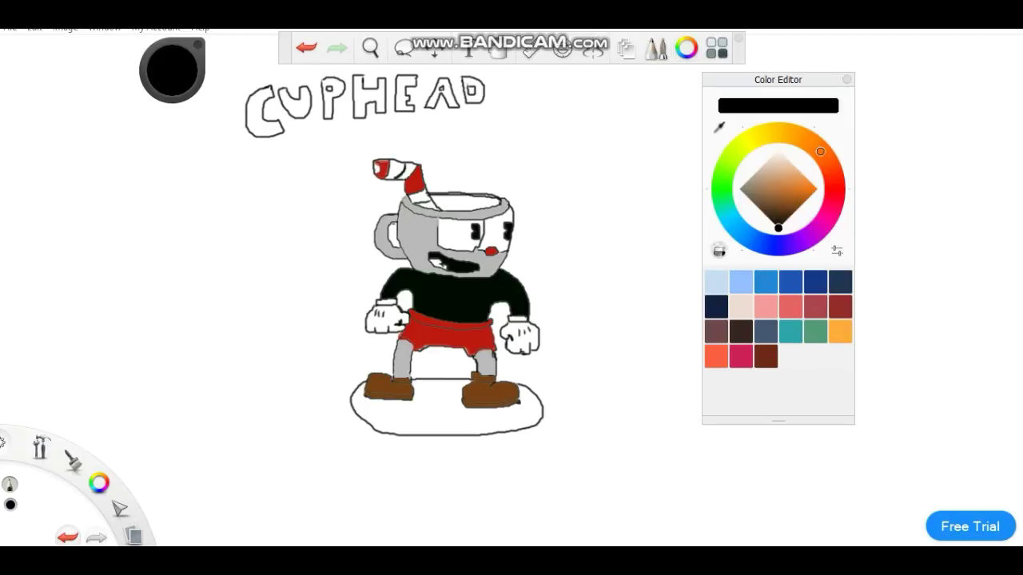
{"action": "left_click", "coordinate": [745, 144]}
{"action": "left_click", "coordinate": [783, 207]}
{"action": "left_click", "coordinate": [799, 203]}
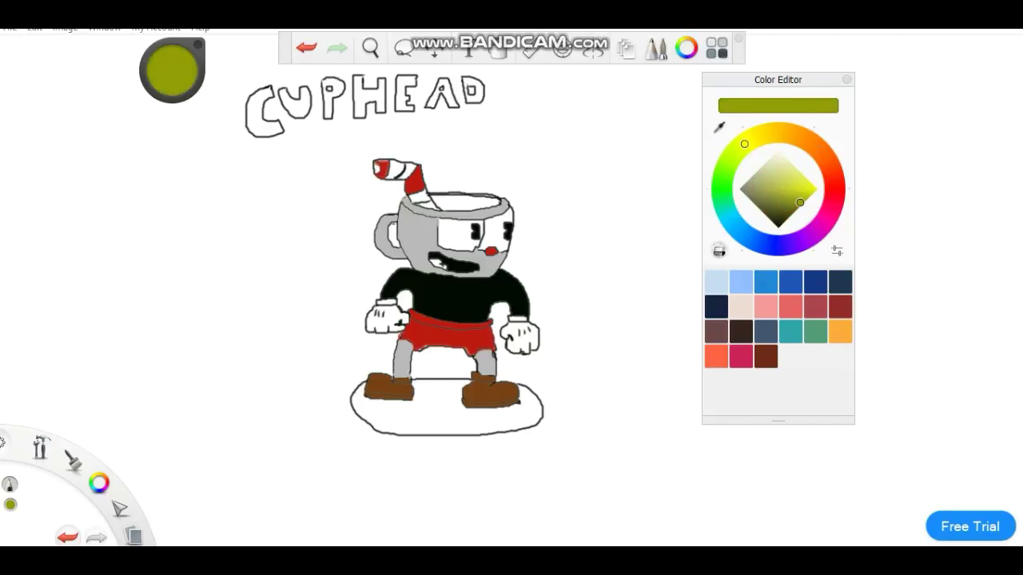
{"action": "left_click_drag", "start_coordinate": [800, 203], "coordinate": [804, 193]}
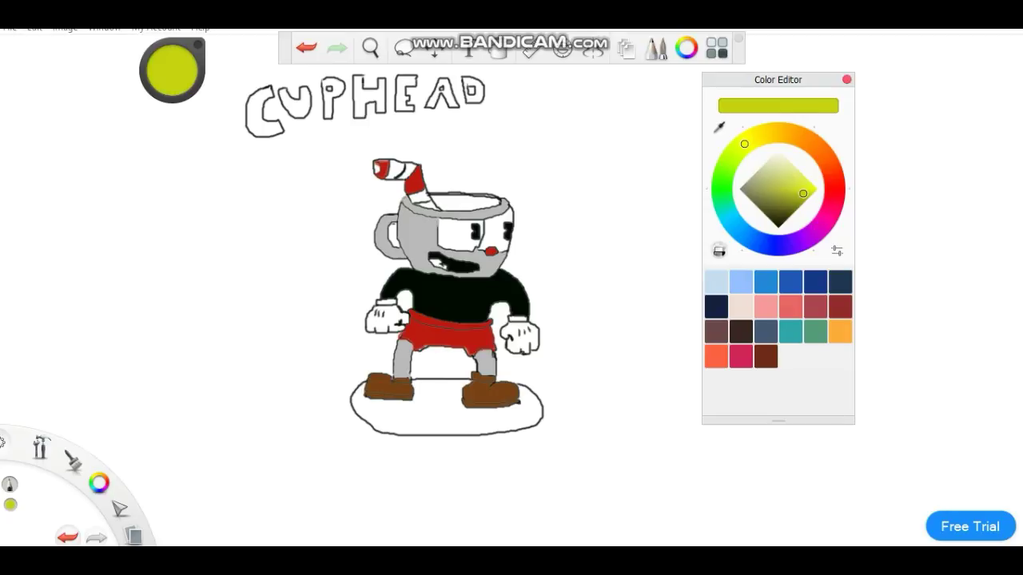
{"action": "left_click", "coordinate": [846, 80]}
Step: Flood-fill the letters C and U with yellow-green and undo the leaking fills of the letter P
{"action": "left_click", "coordinate": [498, 49]}
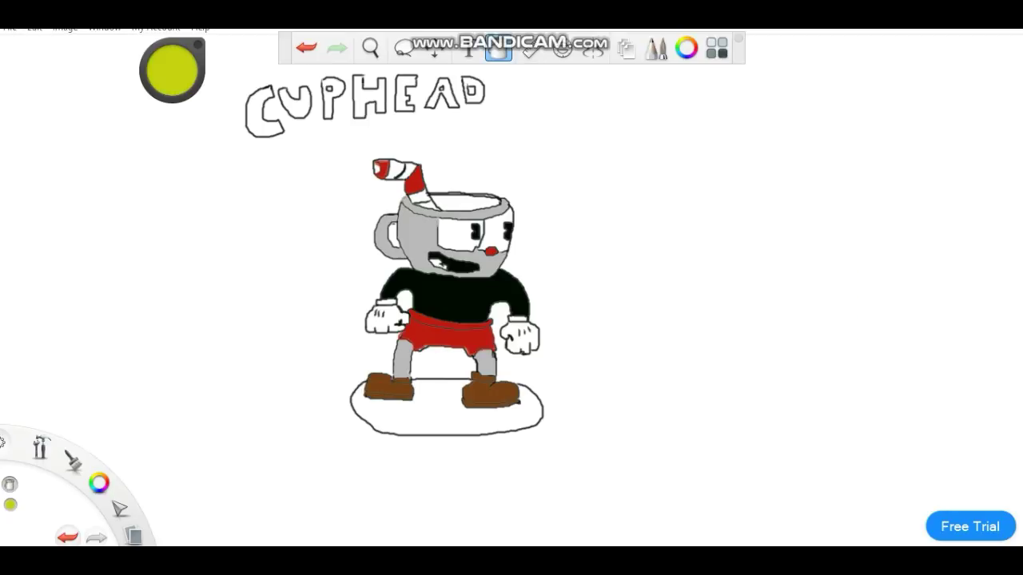
{"action": "left_click", "coordinate": [257, 113]}
{"action": "left_click", "coordinate": [295, 112]}
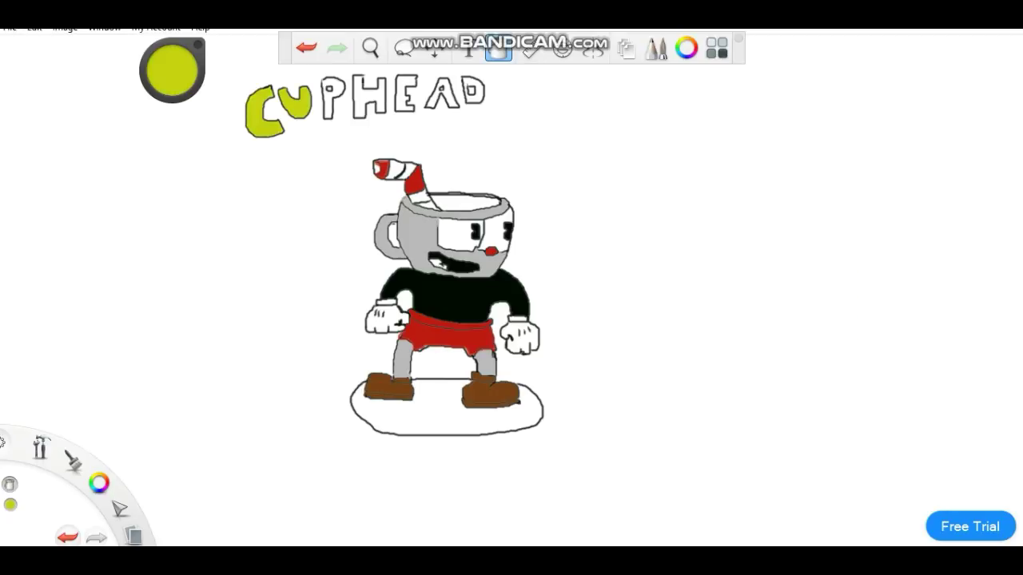
{"action": "left_click", "coordinate": [328, 104]}
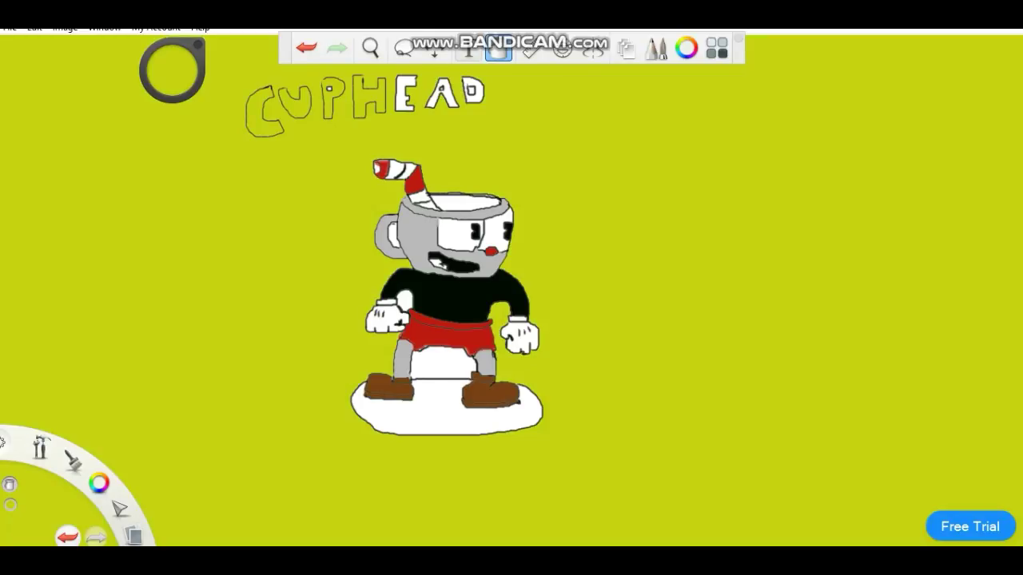
{"action": "left_click", "coordinate": [306, 48]}
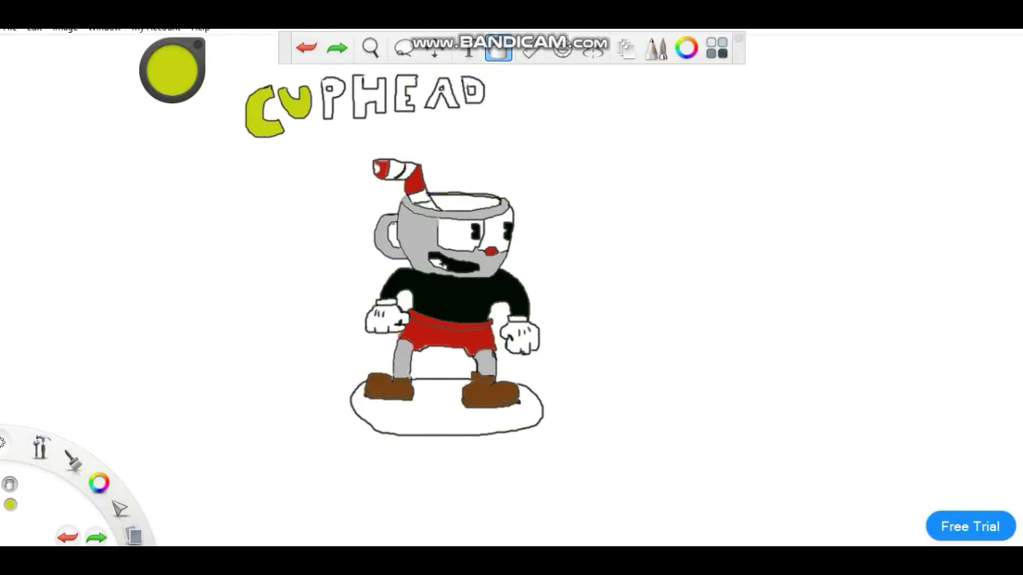
{"action": "left_click", "coordinate": [327, 104]}
{"action": "left_click", "coordinate": [306, 48]}
Step: Flood-fill the letters E and A with yellow-green and undo the fill of the letter D
{"action": "left_click", "coordinate": [405, 95]}
{"action": "left_click", "coordinate": [439, 96]}
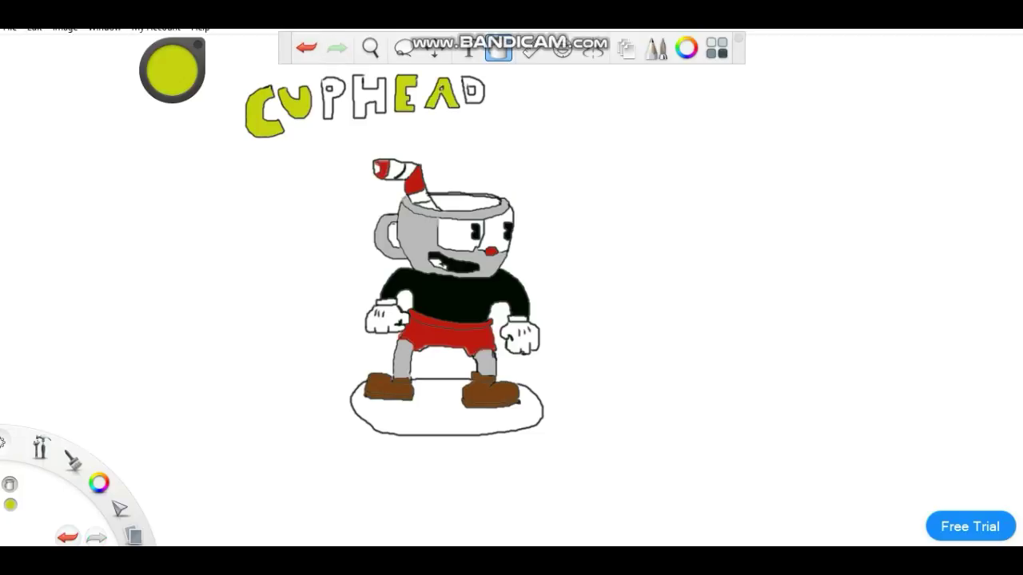
{"action": "left_click", "coordinate": [473, 91]}
{"action": "left_click", "coordinate": [306, 47]}
Step: Set the colour to near-black and close the gaps in the unfilled title letters' outlines in pencil
{"action": "left_click", "coordinate": [686, 47]}
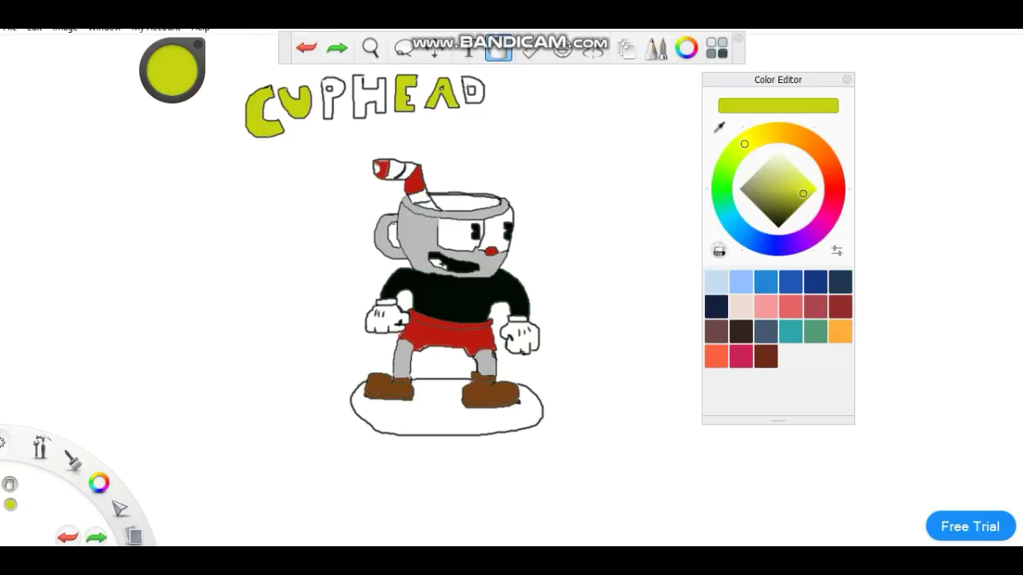
{"action": "left_click", "coordinate": [777, 222]}
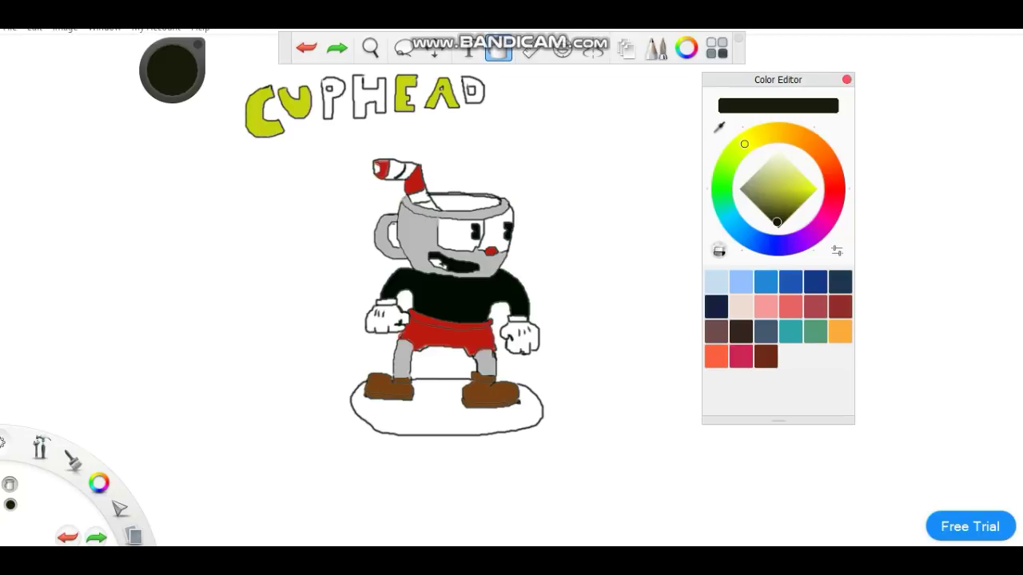
{"action": "left_click", "coordinate": [847, 79]}
{"action": "left_click", "coordinate": [499, 51]}
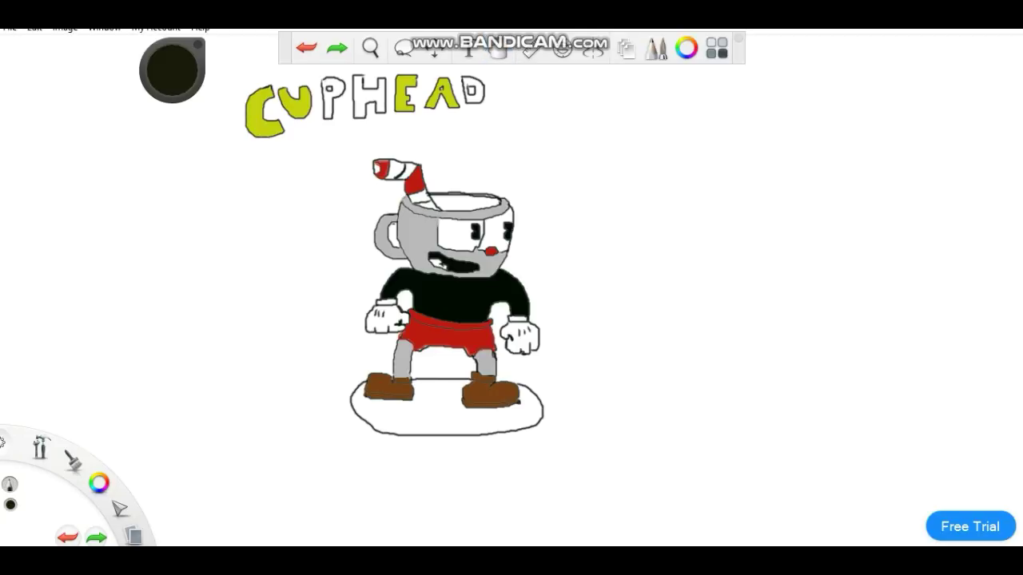
{"action": "left_click", "coordinate": [517, 402]}
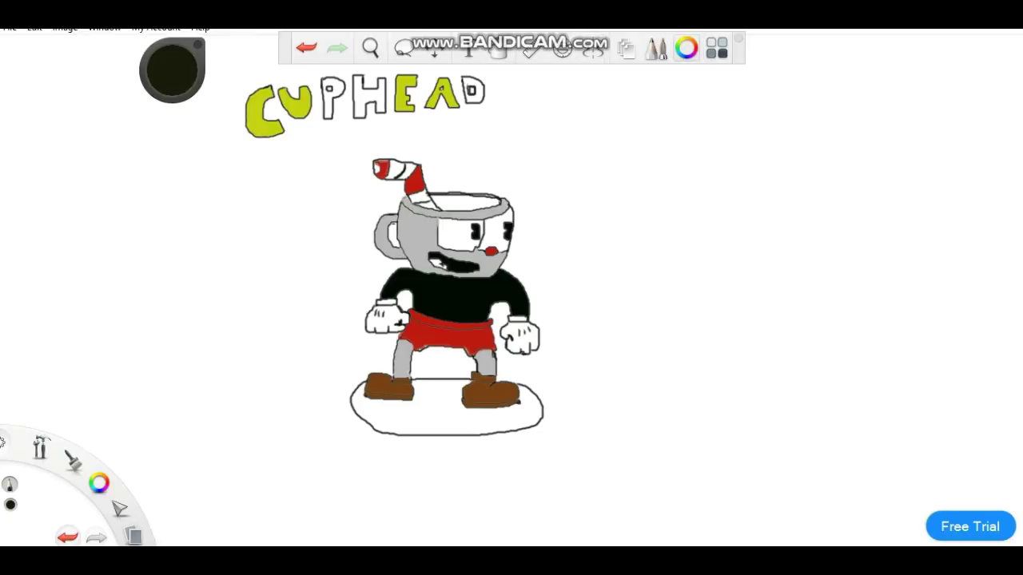
Step: Set the colour to a brighter yellow and flood-fill the title's letter D with it
{"action": "left_click", "coordinate": [685, 48]}
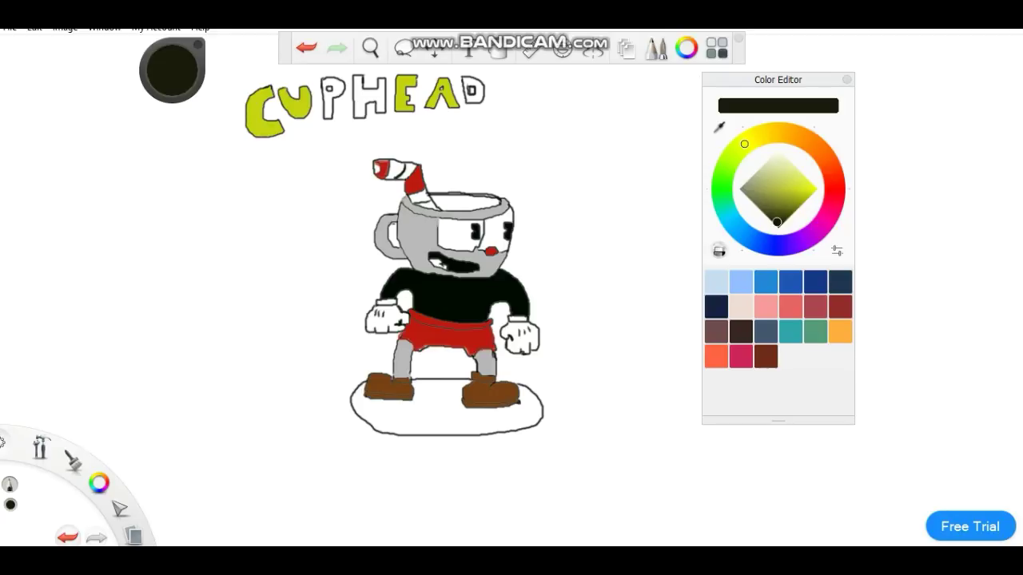
{"action": "left_click", "coordinate": [807, 199]}
{"action": "left_click", "coordinate": [810, 192]}
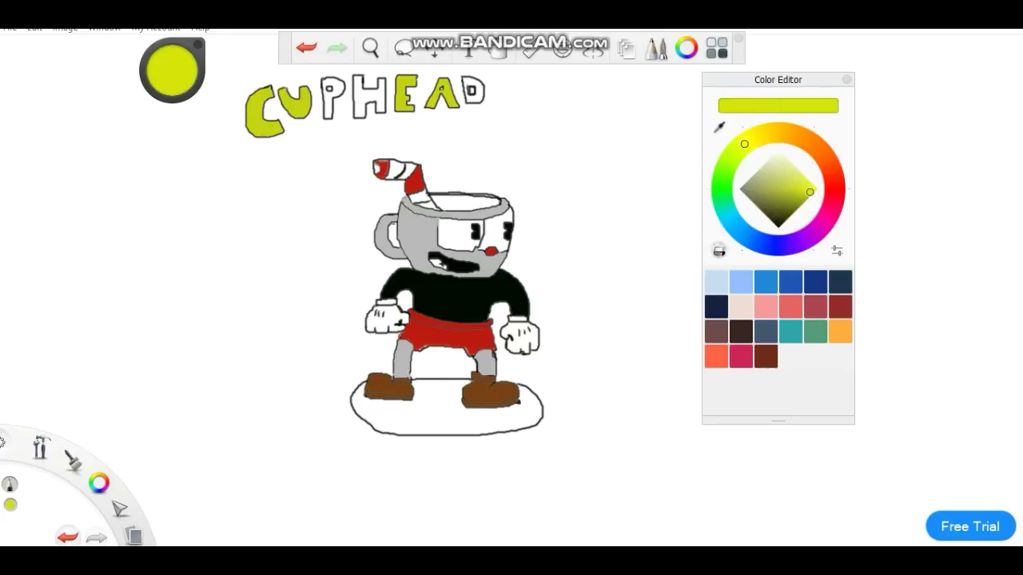
{"action": "left_click", "coordinate": [847, 79]}
{"action": "left_click", "coordinate": [498, 49]}
{"action": "left_click", "coordinate": [479, 91]}
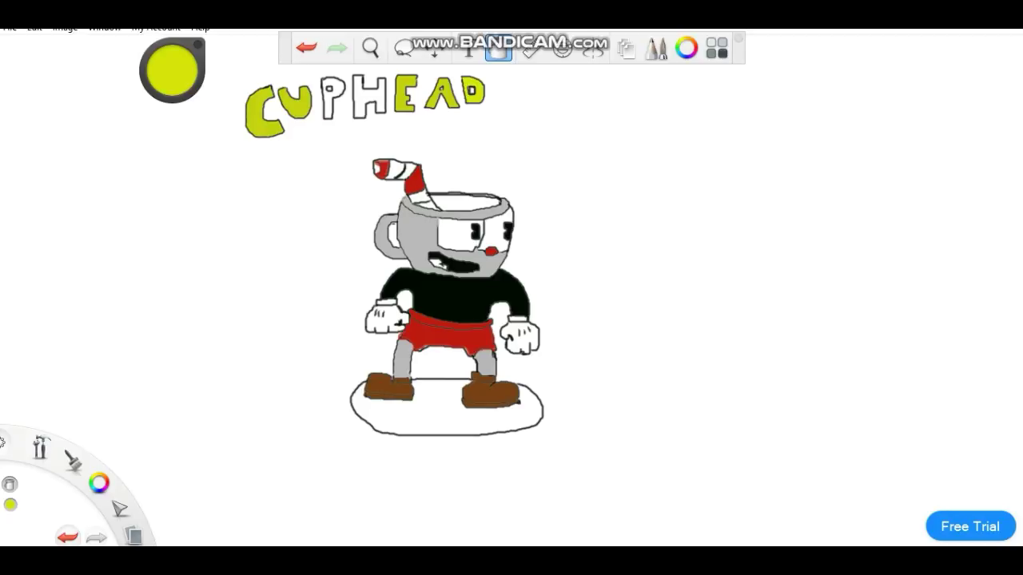
Step: Flood-fill the letters E, A, H, P, U and C with the same bright yellow
{"action": "left_click", "coordinate": [405, 96]}
{"action": "left_click", "coordinate": [442, 94]}
{"action": "left_click", "coordinate": [368, 97]}
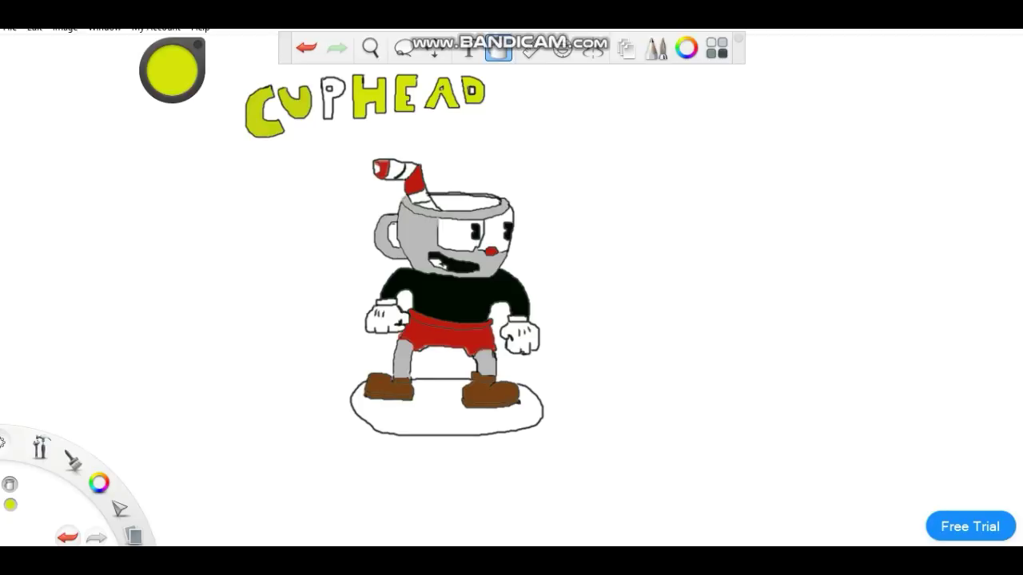
{"action": "left_click", "coordinate": [328, 103]}
{"action": "left_click", "coordinate": [294, 104]}
{"action": "left_click", "coordinate": [257, 113]}
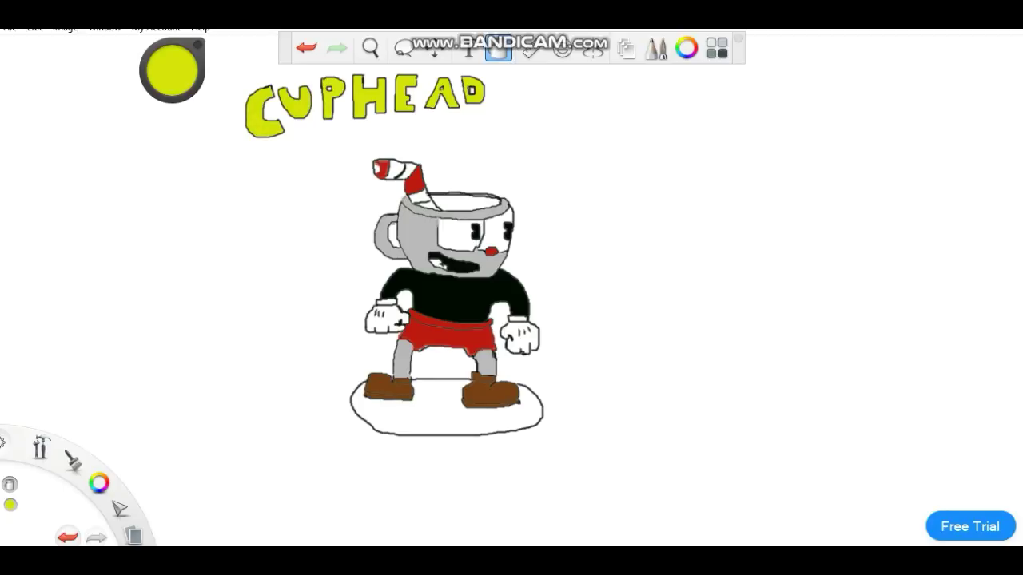
Step: Set the colour to near-black and flood-fill the oval ground beneath the feet
{"action": "left_click", "coordinate": [686, 48]}
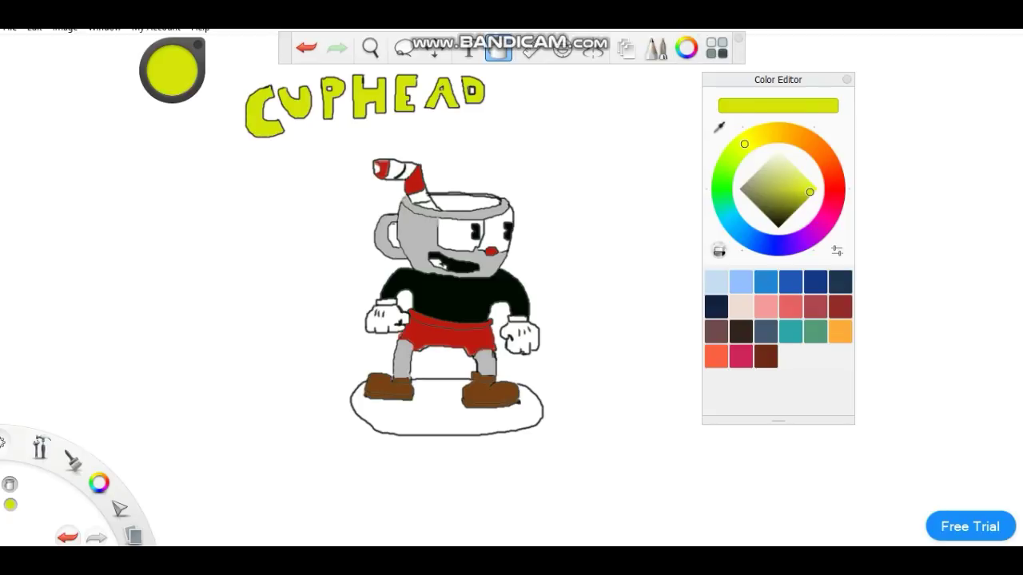
{"action": "left_click", "coordinate": [775, 223]}
{"action": "left_click", "coordinate": [846, 79]}
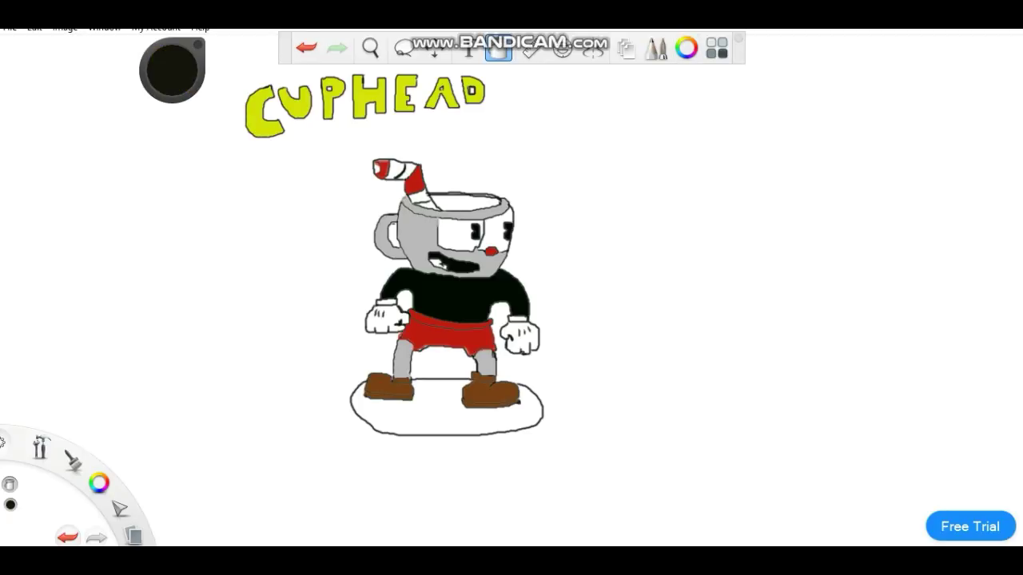
{"action": "left_click", "coordinate": [448, 416]}
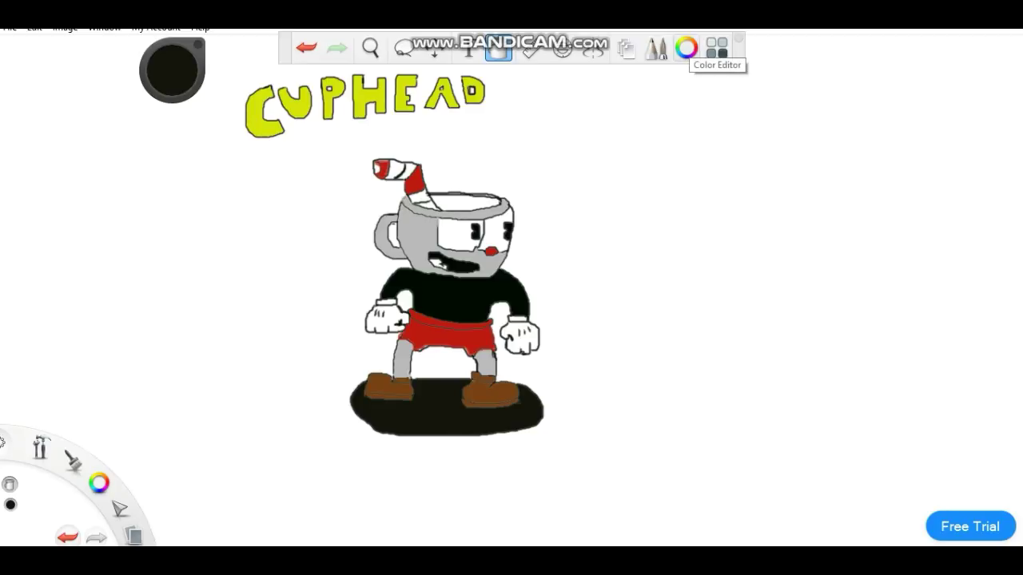
Step: Try a thick, soft near-black brush stroke along the lower edge of the CUPHEAD title, and undo it
{"action": "left_click", "coordinate": [686, 48]}
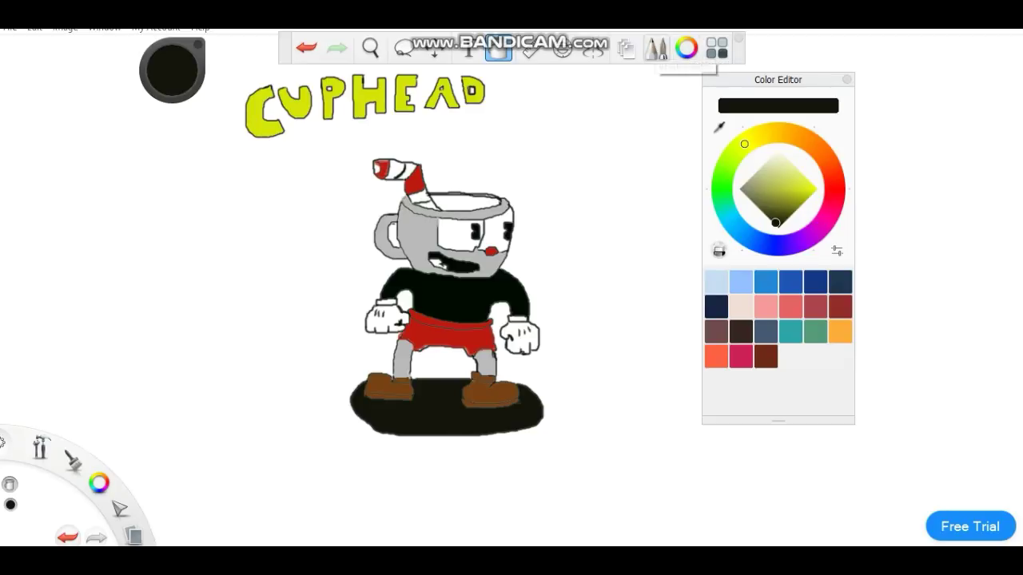
{"action": "left_click", "coordinate": [685, 48]}
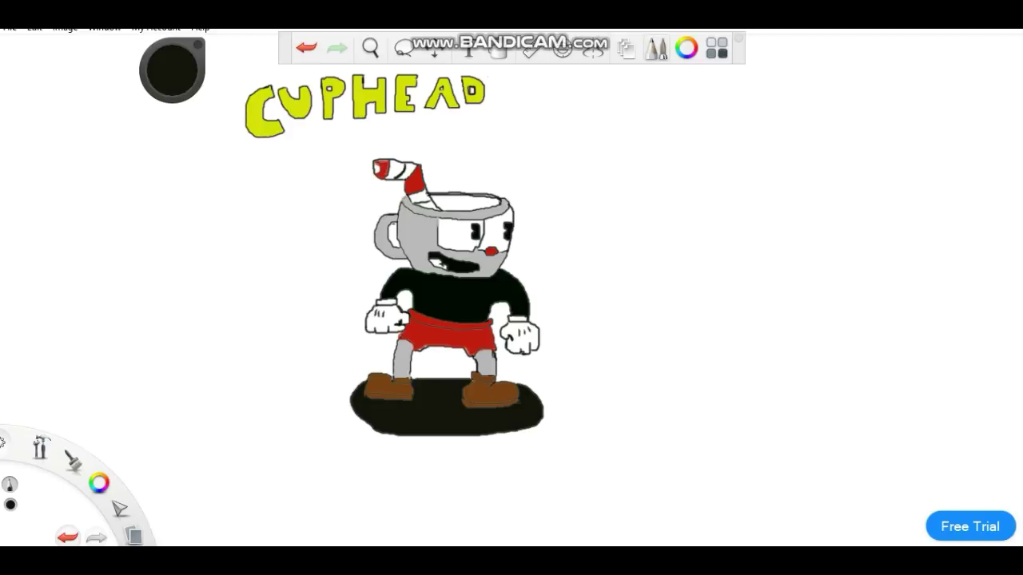
{"action": "left_click", "coordinate": [656, 49]}
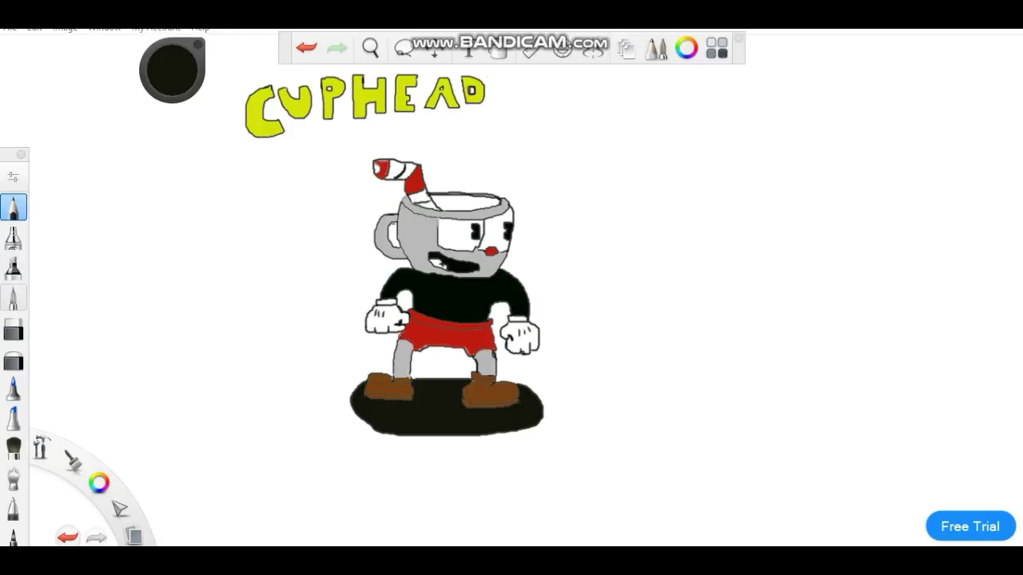
{"action": "left_click", "coordinate": [12, 297]}
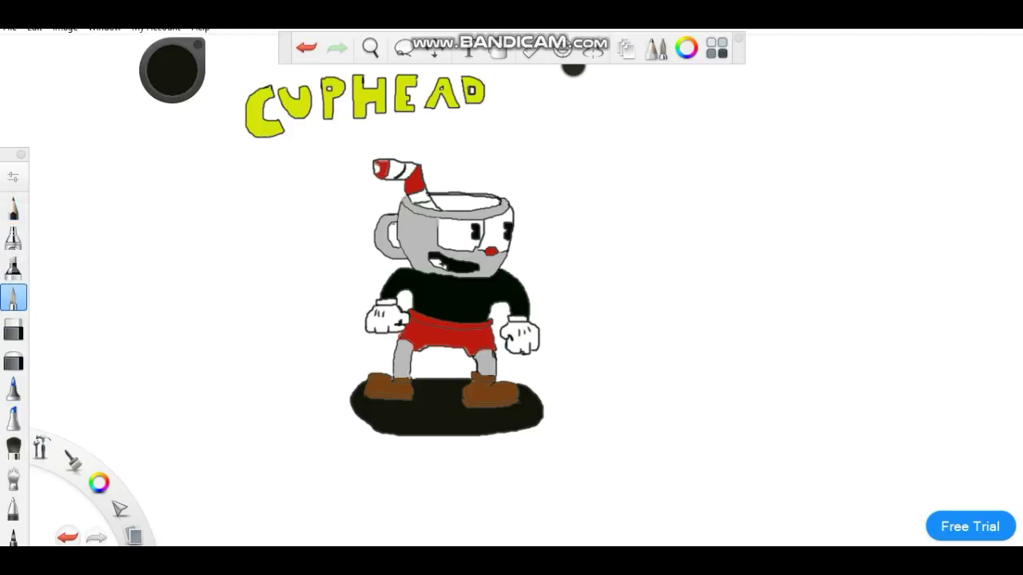
{"action": "left_click", "coordinate": [656, 49]}
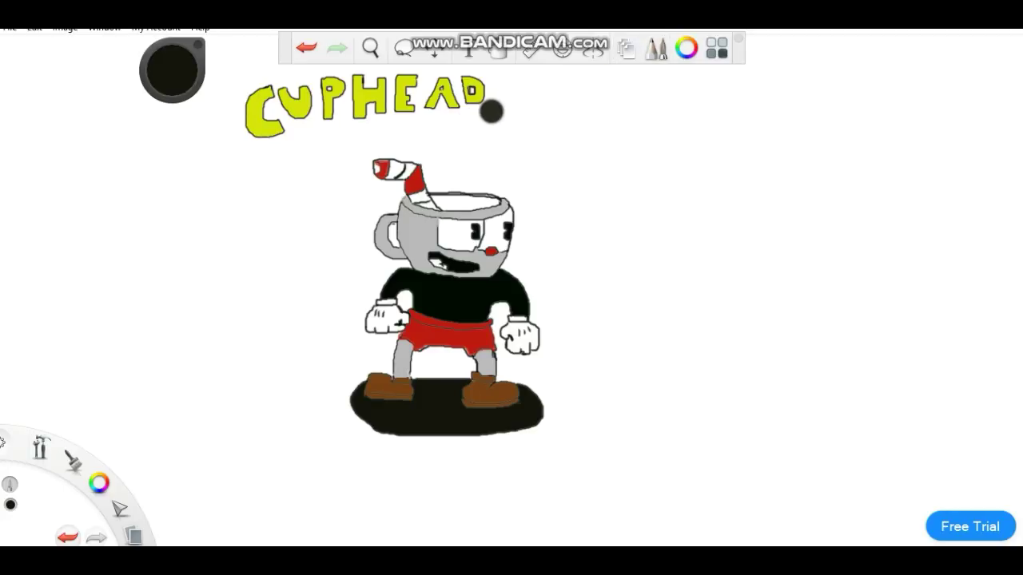
{"action": "mouse_move", "coordinate": [483, 110]}
{"action": "left_mouse_down"}
{"action": "mouse_move", "coordinate": [357, 117]}
{"action": "mouse_move", "coordinate": [338, 134]}
{"action": "left_mouse_up"}
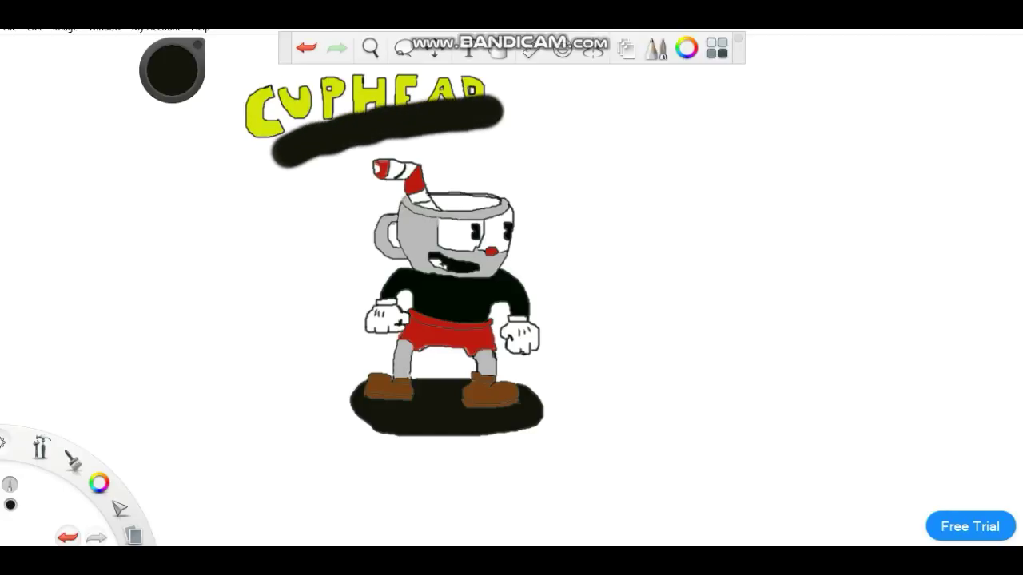
{"action": "left_click", "coordinate": [306, 47]}
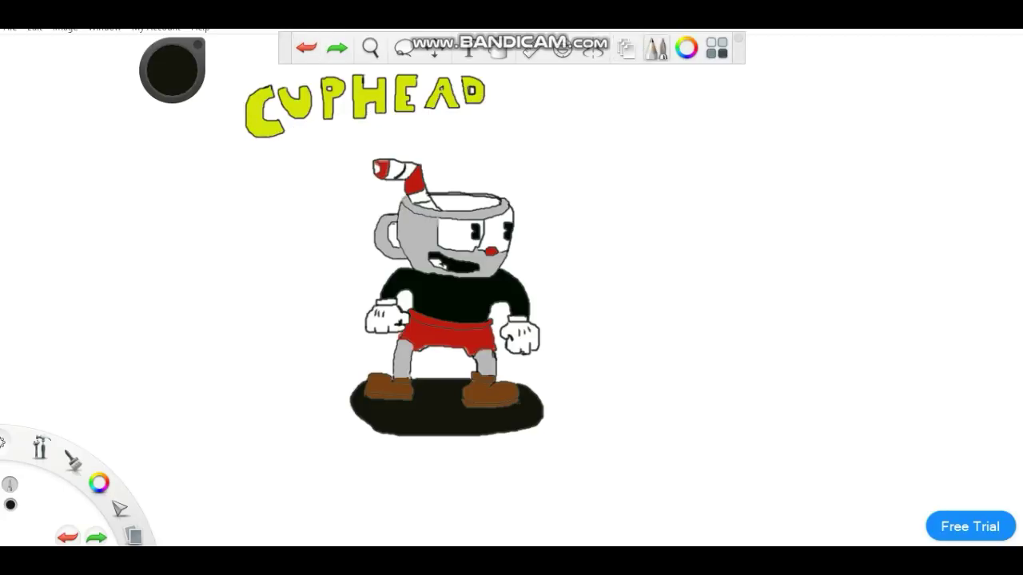
Step: Set the current colour to a bright red
{"action": "left_click", "coordinate": [686, 48]}
{"action": "left_click", "coordinate": [834, 184]}
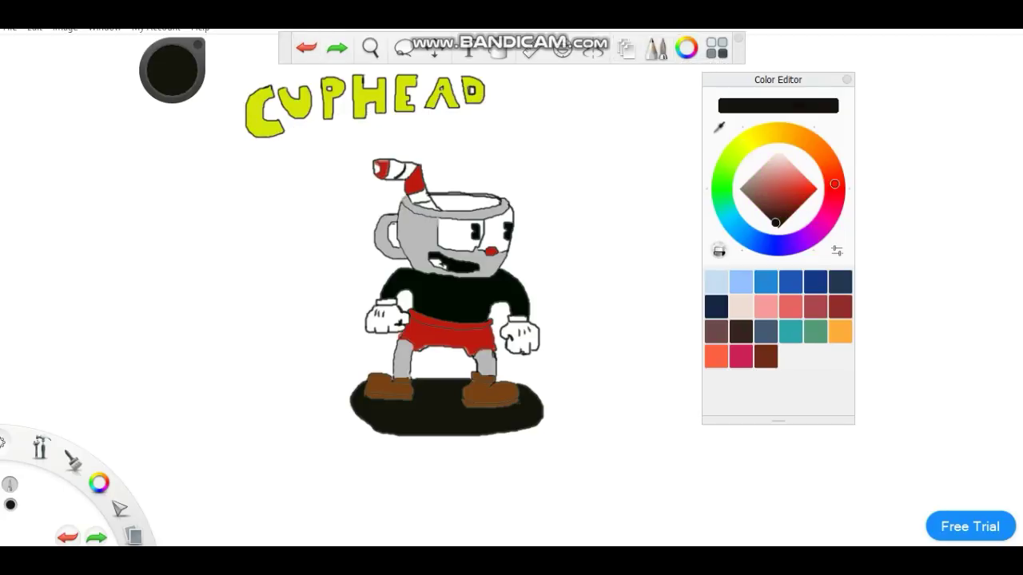
{"action": "left_click", "coordinate": [831, 172]}
{"action": "left_click", "coordinate": [802, 191]}
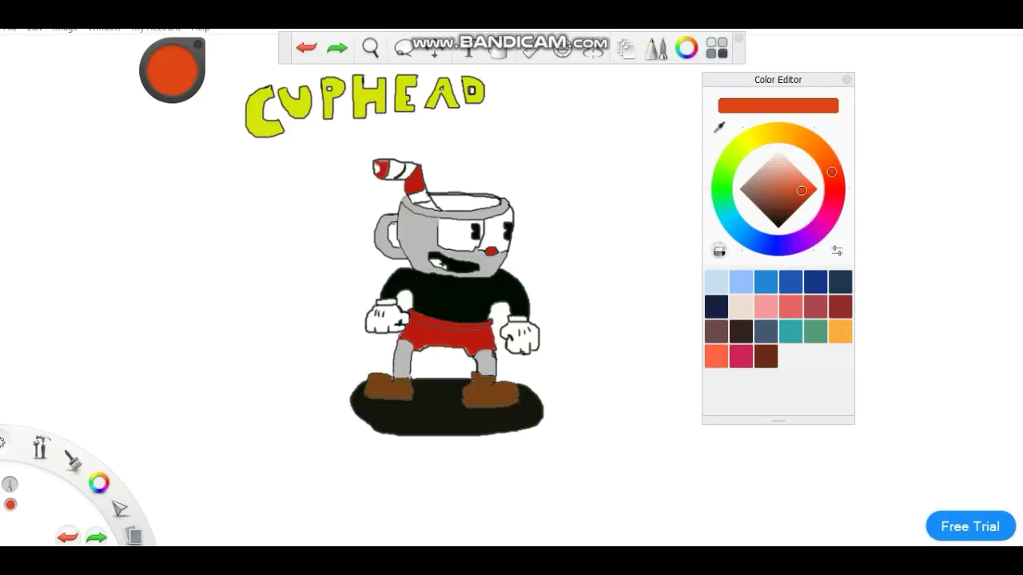
{"action": "left_click", "coordinate": [794, 195]}
{"action": "left_click", "coordinate": [834, 184]}
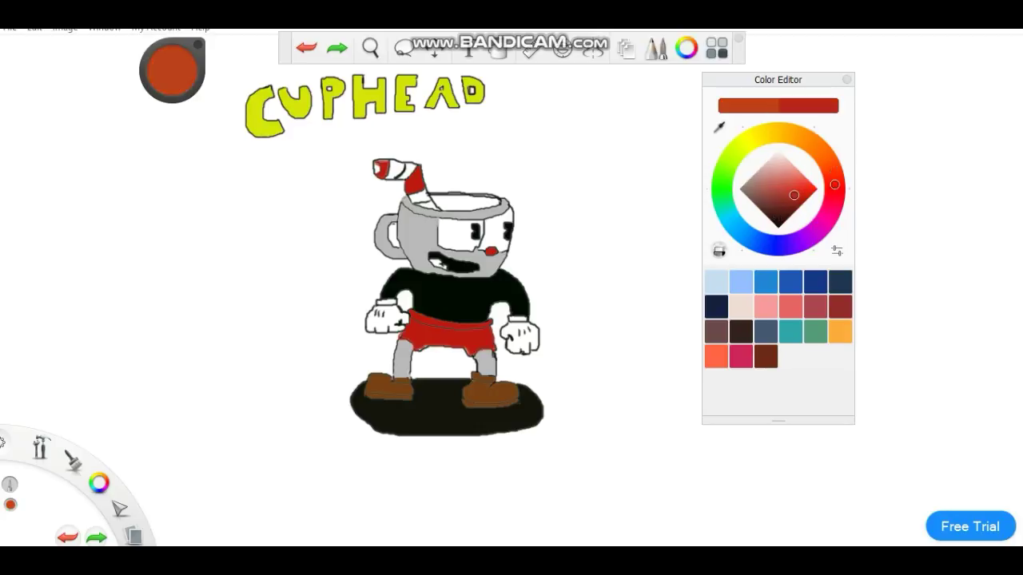
{"action": "left_click", "coordinate": [801, 185]}
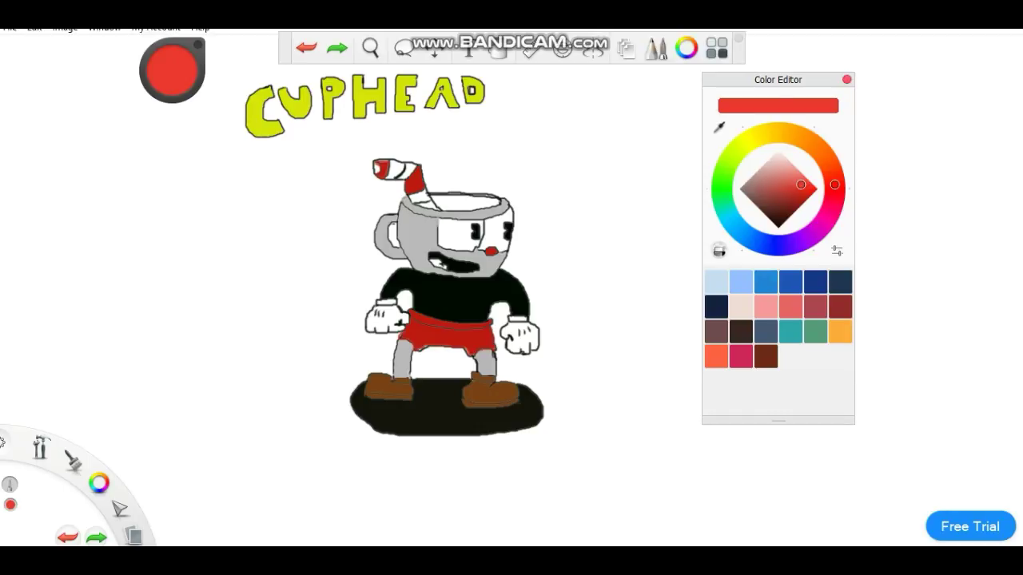
{"action": "left_click", "coordinate": [847, 80]}
Step: Flood-fill the background with red, including the gaps between the legs, under the left arm and inside the cup handle
{"action": "left_click", "coordinate": [497, 49]}
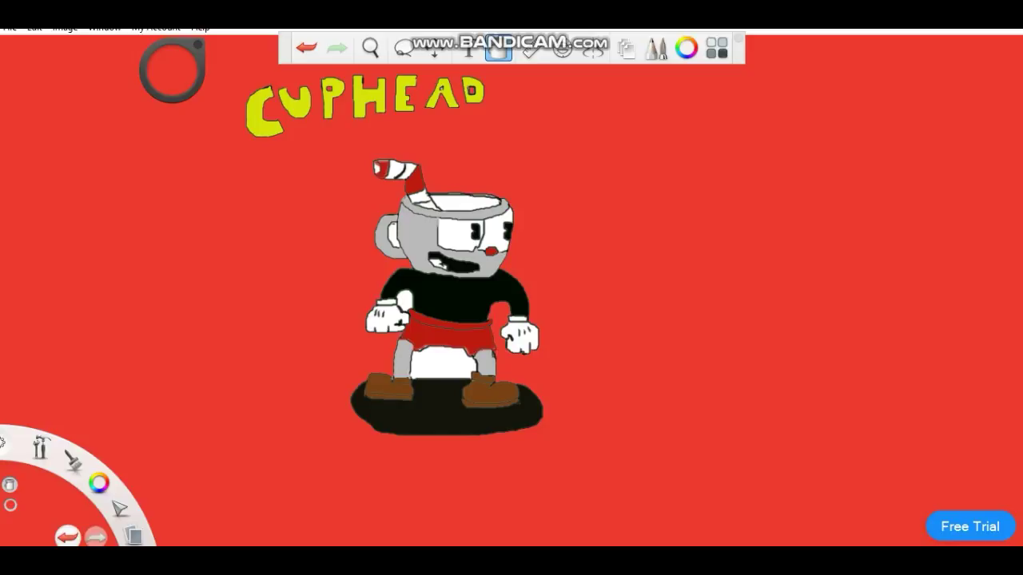
{"action": "left_click", "coordinate": [443, 363]}
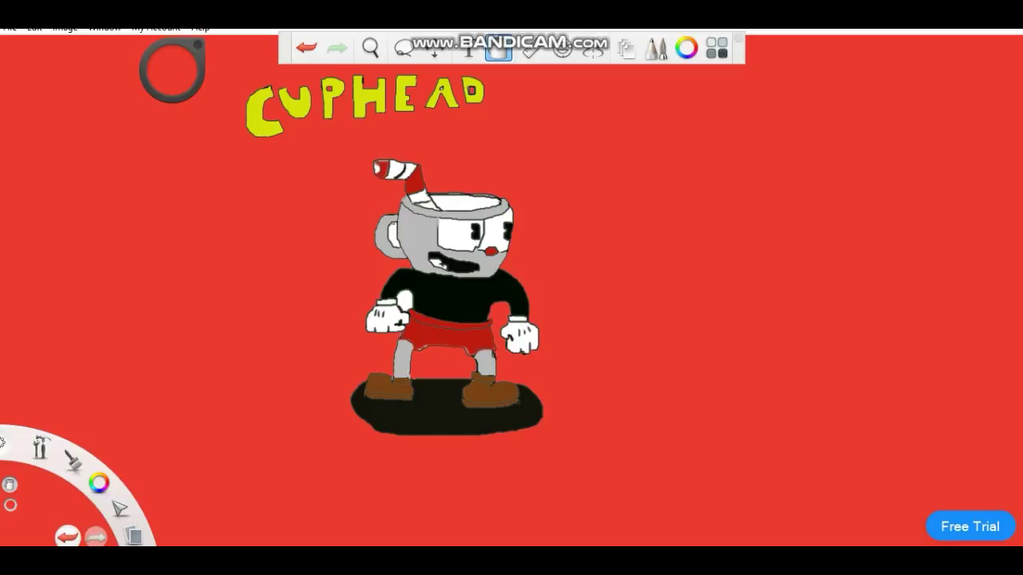
{"action": "left_click", "coordinate": [405, 299]}
{"action": "left_click", "coordinate": [393, 235]}
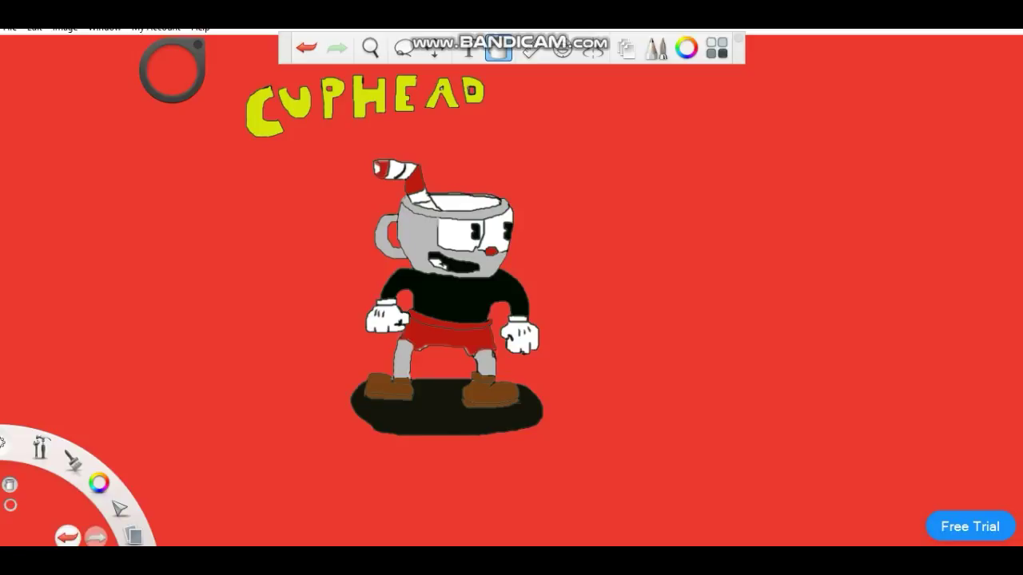